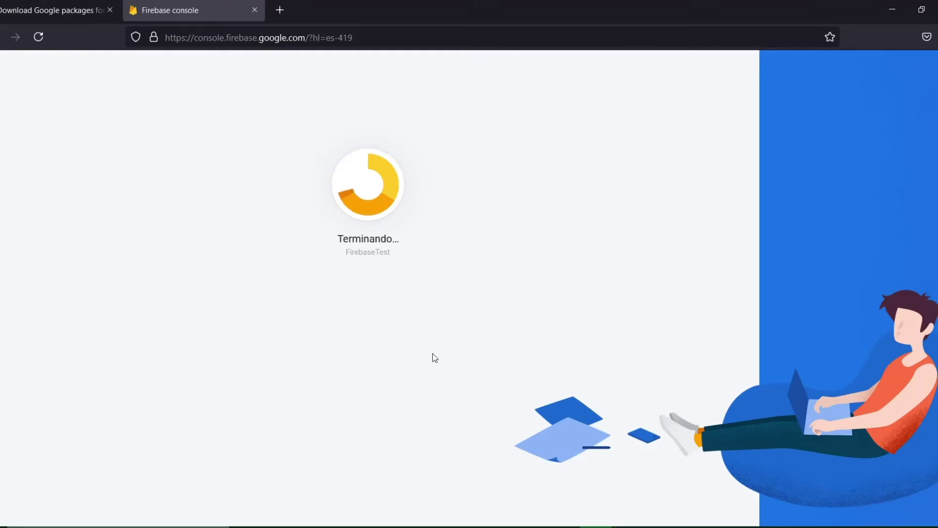
# - Continue to the newly created FirebaseTest project and look over its overview page in the Firebase console
pyautogui.click(364, 324)
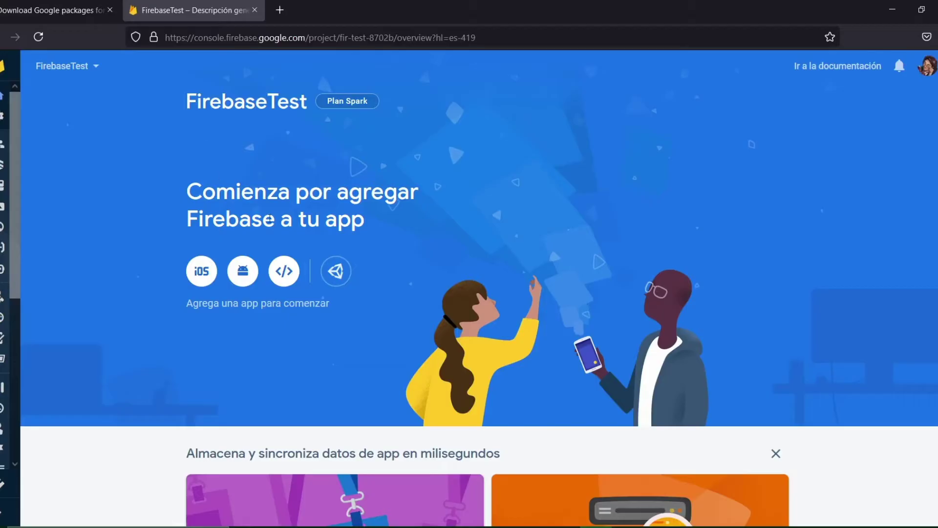
pyautogui.scroll(-3, 349, 311)
pyautogui.scroll(3, 350, 311)
# - Switch to Unity and copy the Bundle Identifier com.DefaultCompany.FirebaseTest from the Player settings
pyautogui.click(628, 527)
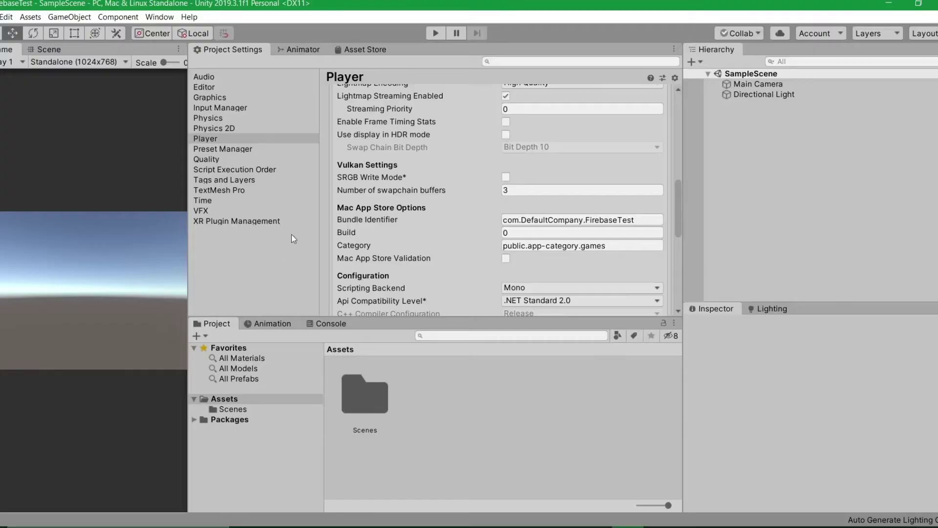
pyautogui.scroll(3, 504, 166)
pyautogui.scroll(10, 505, 163)
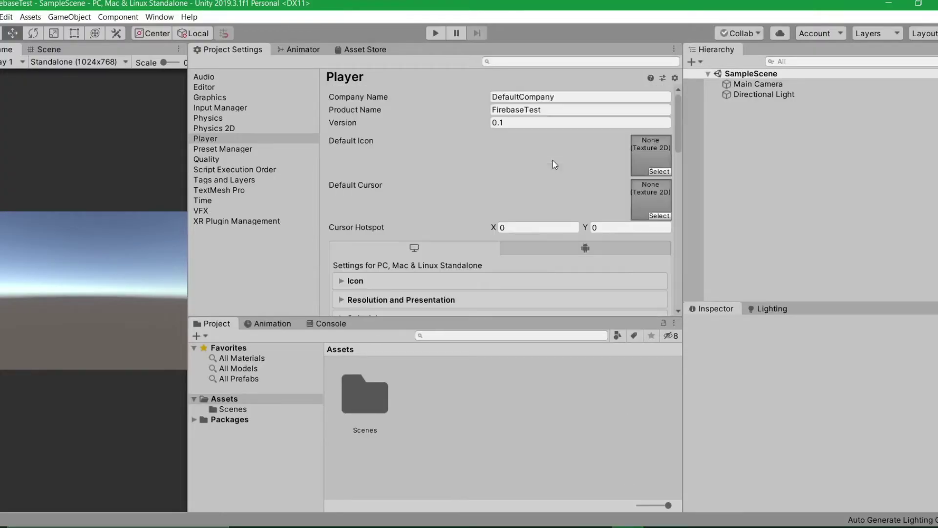
pyautogui.click(515, 97)
pyautogui.click(526, 109)
pyautogui.scroll(-12, 571, 191)
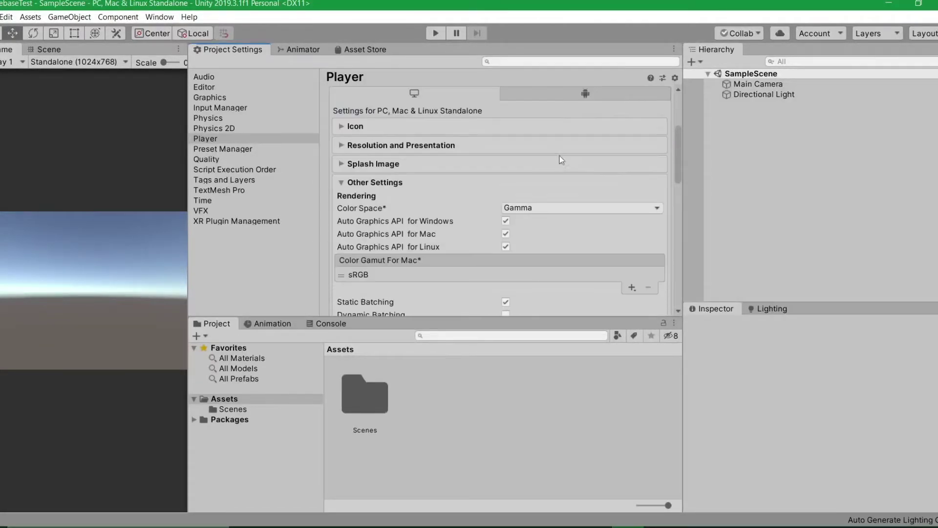
pyautogui.scroll(-3, 571, 192)
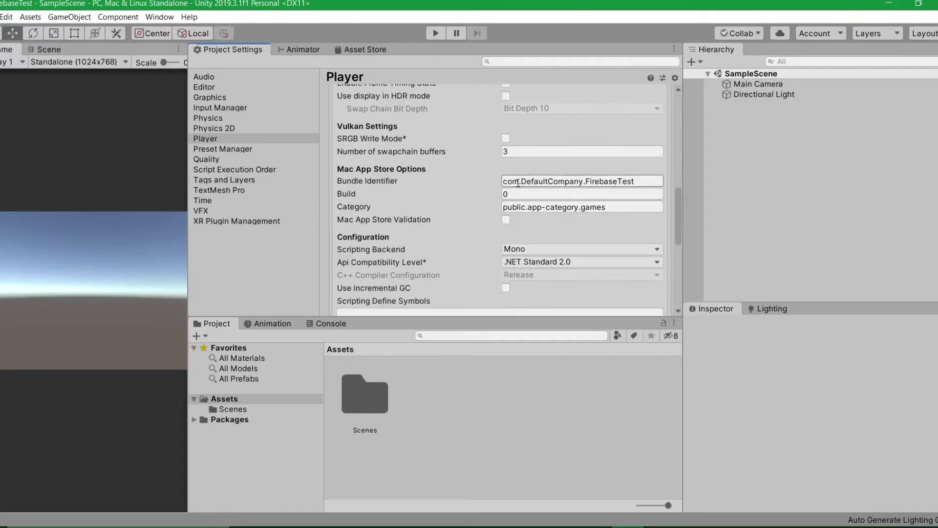
pyautogui.click(583, 179)
pyautogui.hotkey('ctrl', 'c')
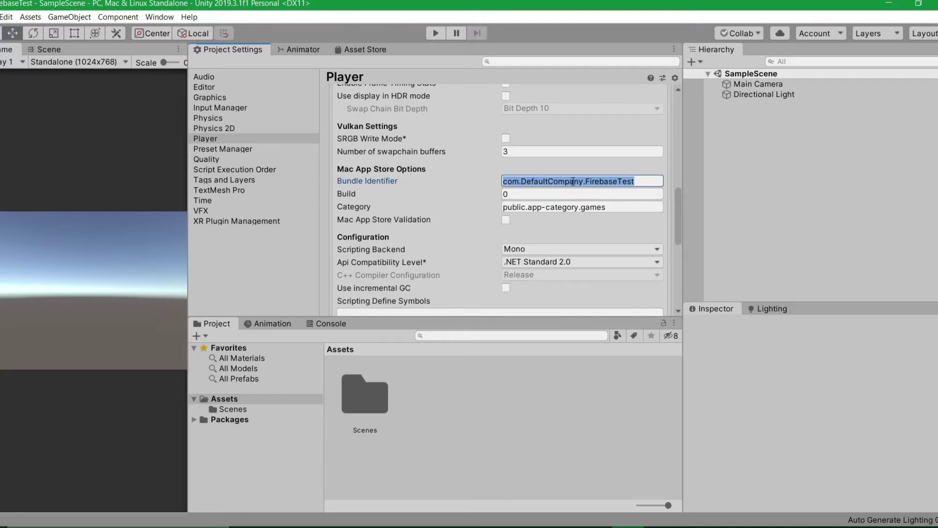
# - Back in the Firebase console, add a Unity app registered for Android with the package name com.DefaultCompany.FirebaseTest
pyautogui.click(889, 4)
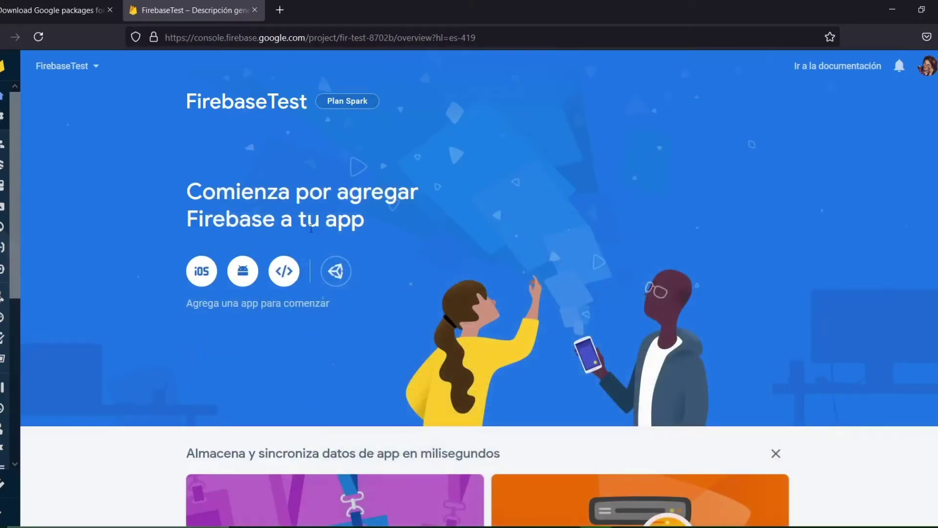
pyautogui.click(336, 271)
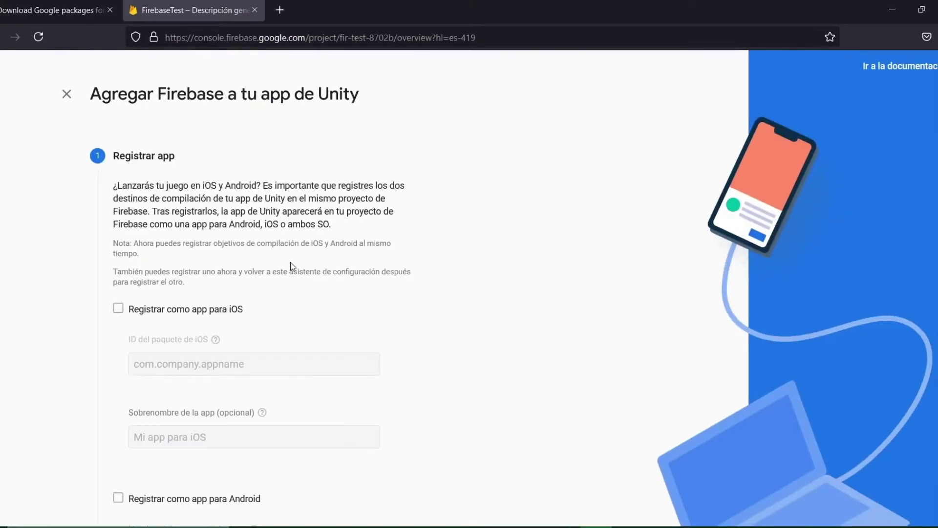
pyautogui.scroll(-3, 125, 356)
pyautogui.click(119, 349)
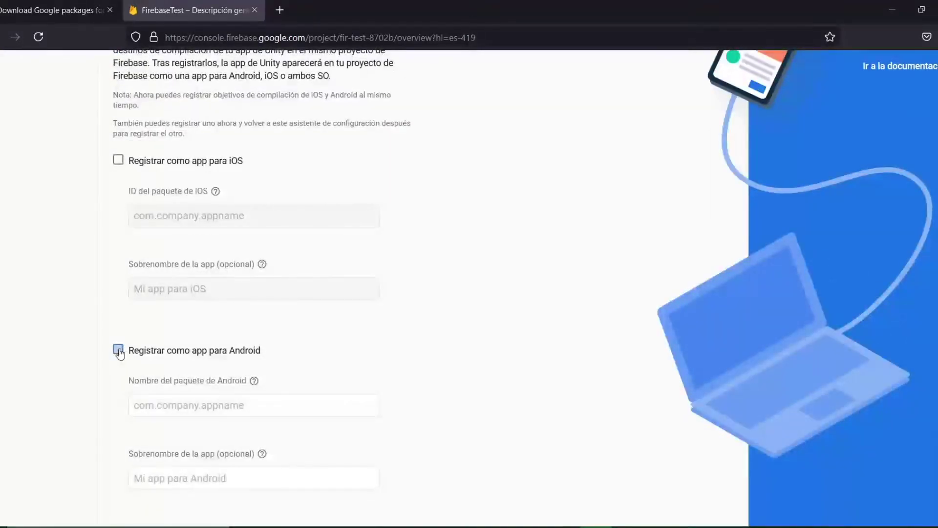
pyautogui.scroll(-2, 200, 281)
pyautogui.click(184, 332)
pyautogui.hotkey('ctrl', 'v')
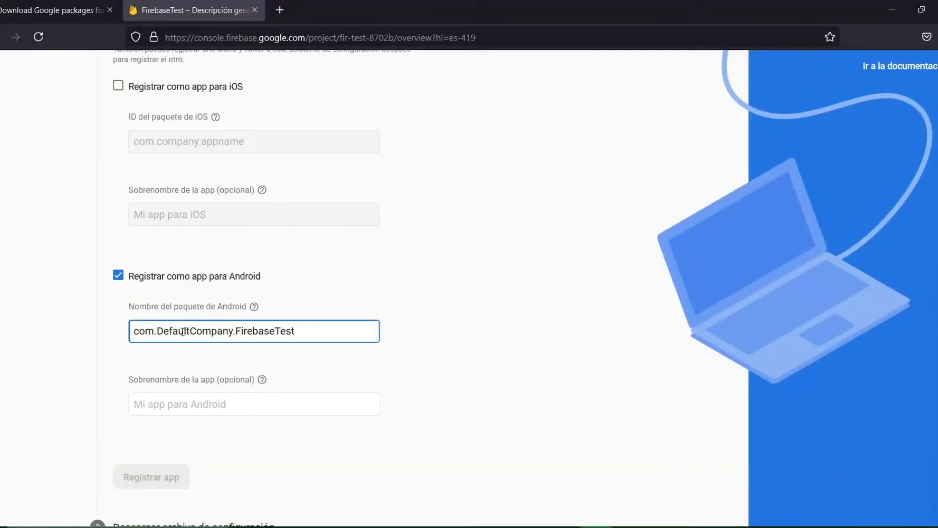
# - Give the Android app the nickname FirebaseTest and register it
pyautogui.scroll(-3, 212, 332)
pyautogui.click(152, 277)
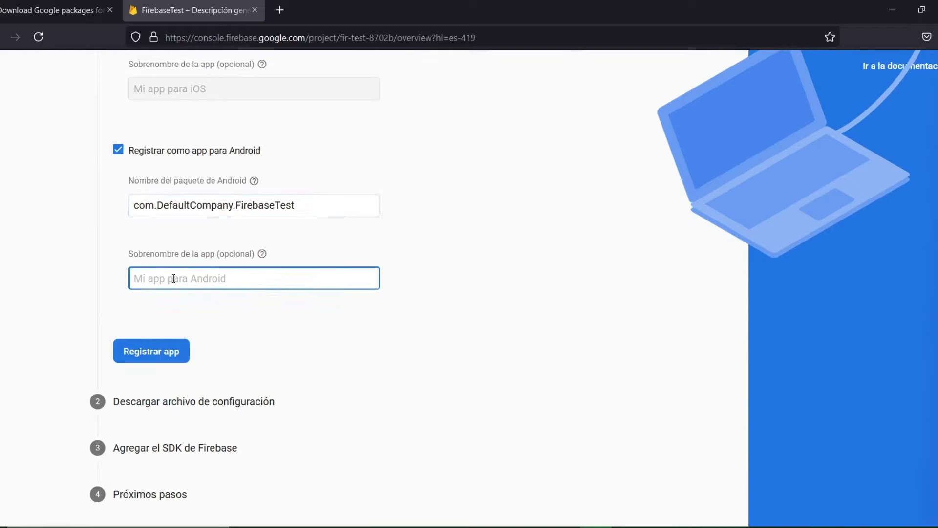
pyautogui.write('FirebaseTest')
pyautogui.click(164, 348)
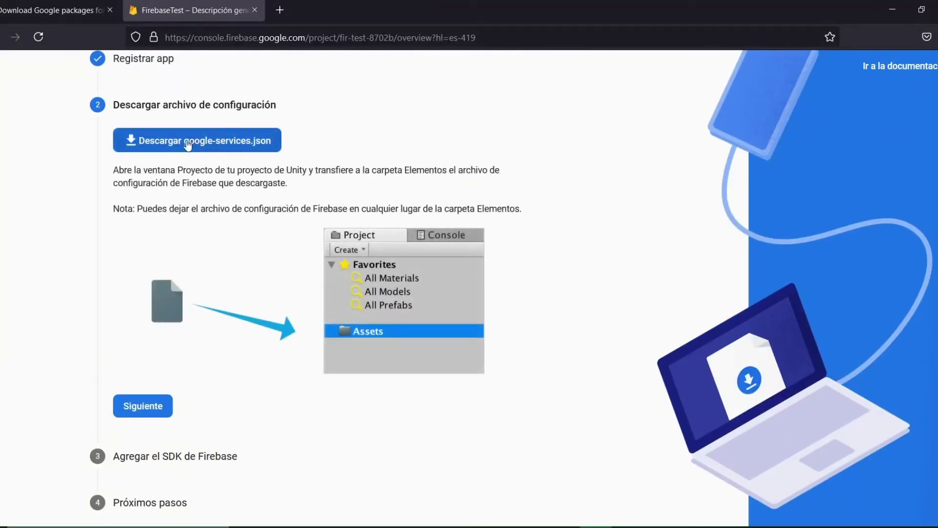
# - Save the google-services.json configuration file and complete the remaining setup stages without downloading the SDK, returning to the project console
pyautogui.click(183, 144)
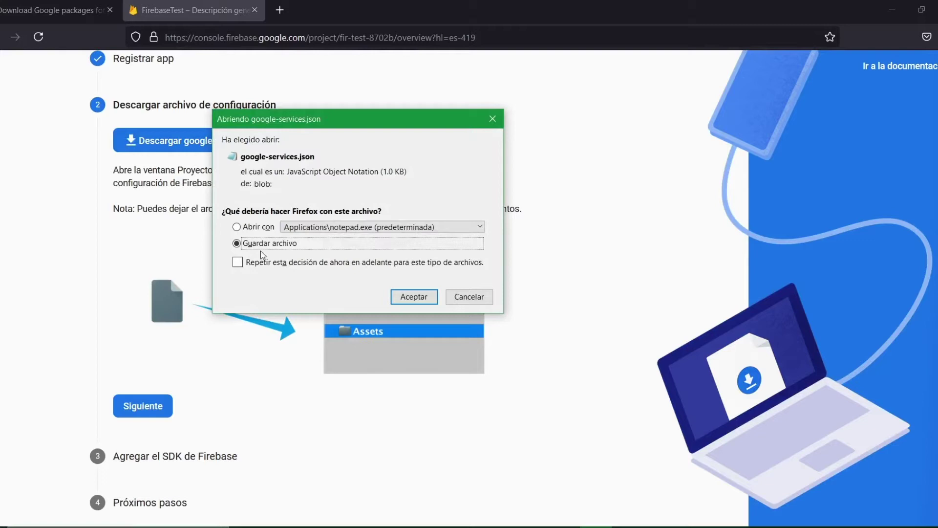
pyautogui.click(416, 299)
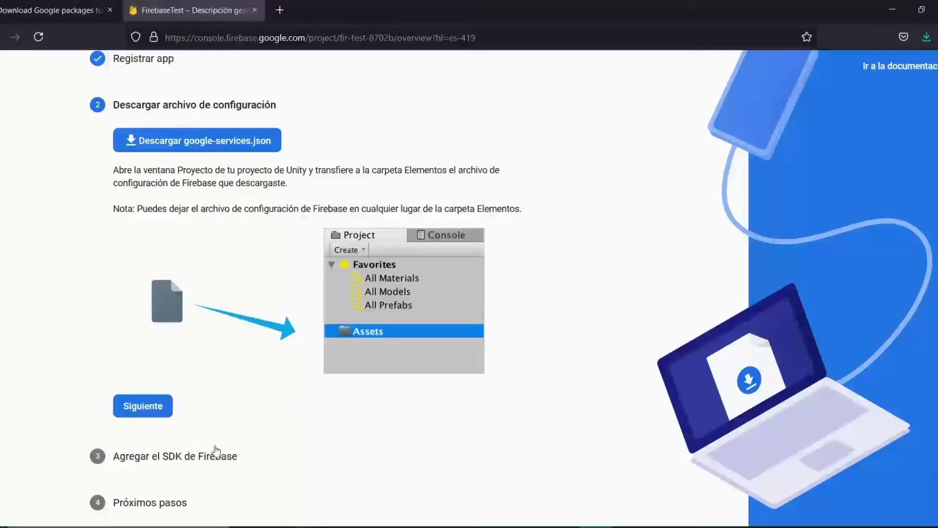
pyautogui.click(154, 410)
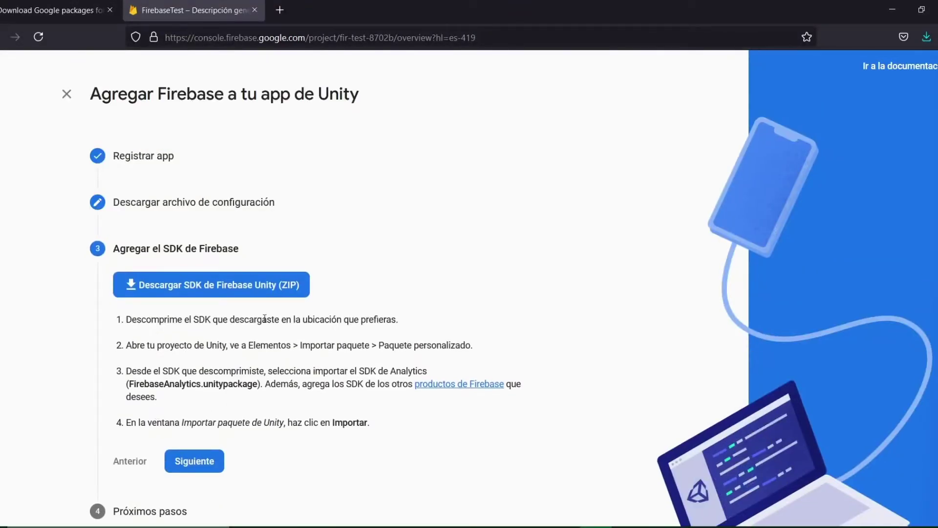
pyautogui.click(203, 464)
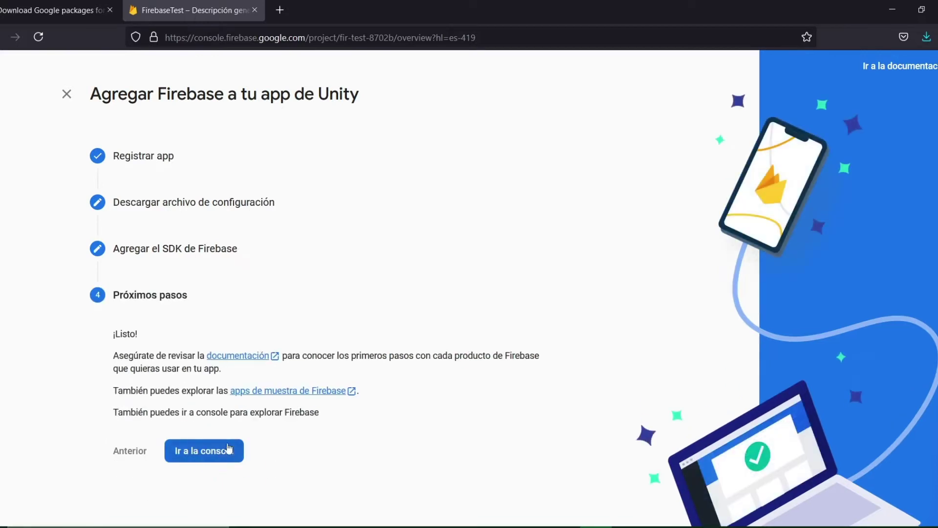
pyautogui.click(210, 453)
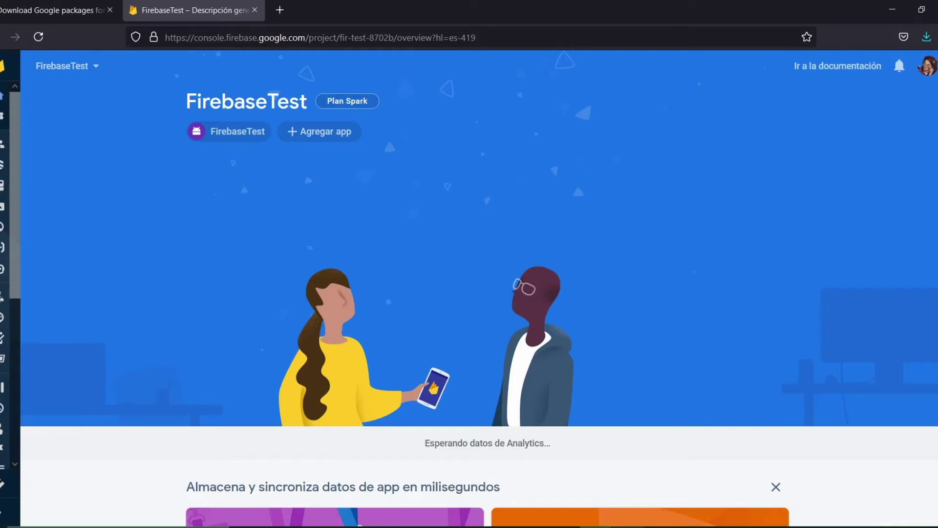
# - Switch to Unity and import google-services.json from the Downloads folder into the project's Assets folder
pyautogui.moveTo(629, 527)
pyautogui.click(629, 481)
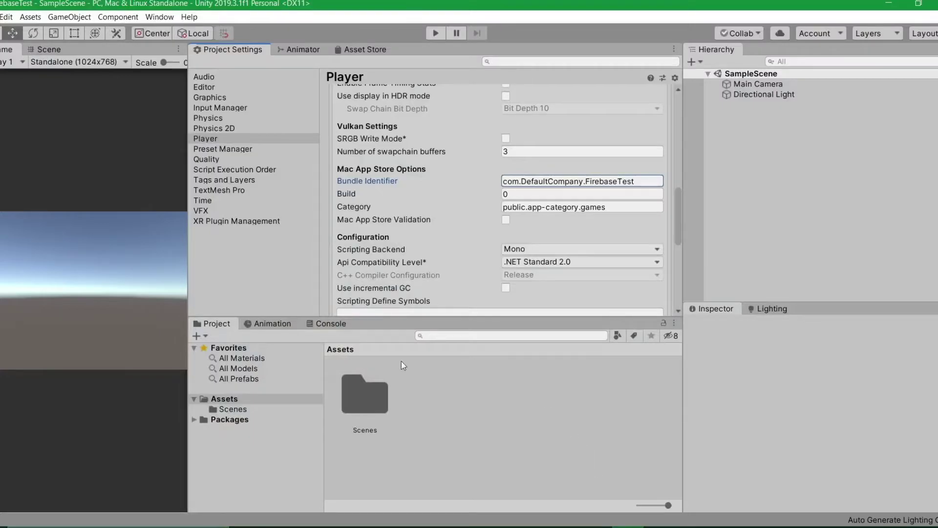
pyautogui.click(309, 527)
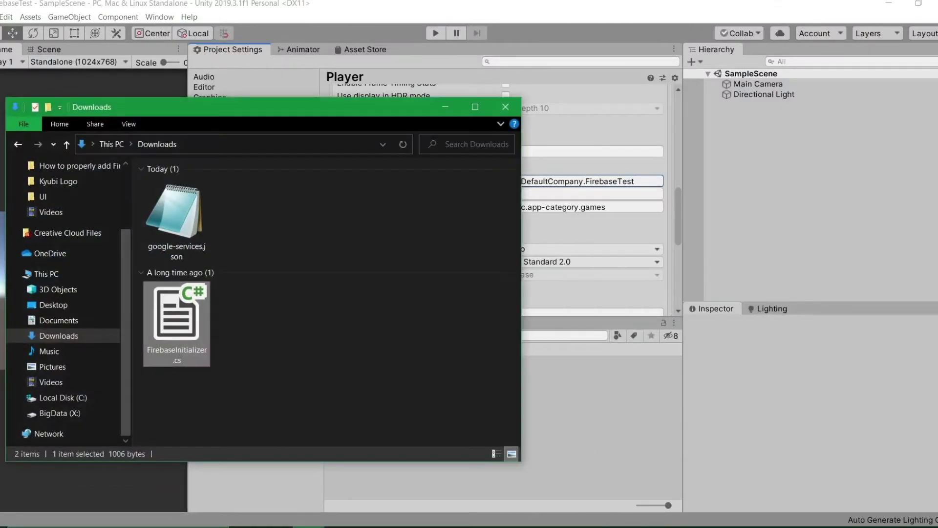
pyautogui.click(171, 223)
pyautogui.moveTo(175, 219); pyautogui.dragTo(589, 447)
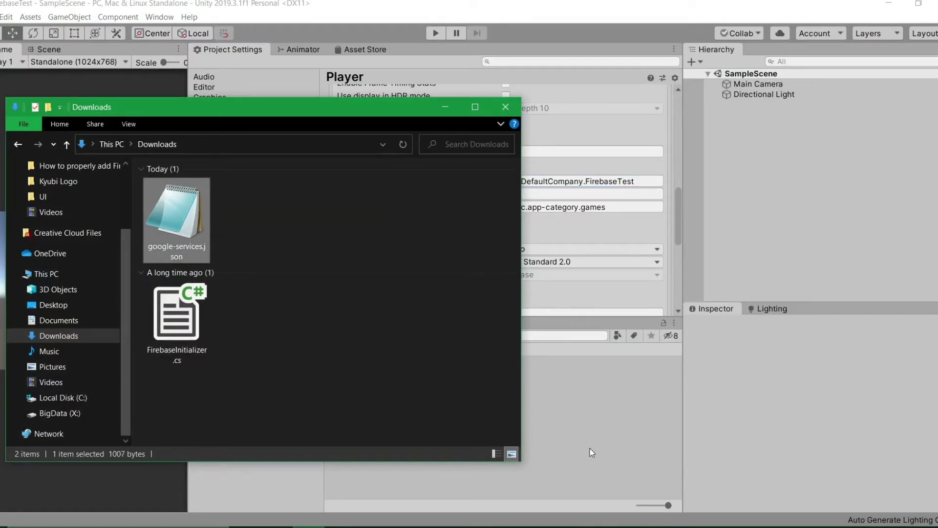
pyautogui.click(591, 437)
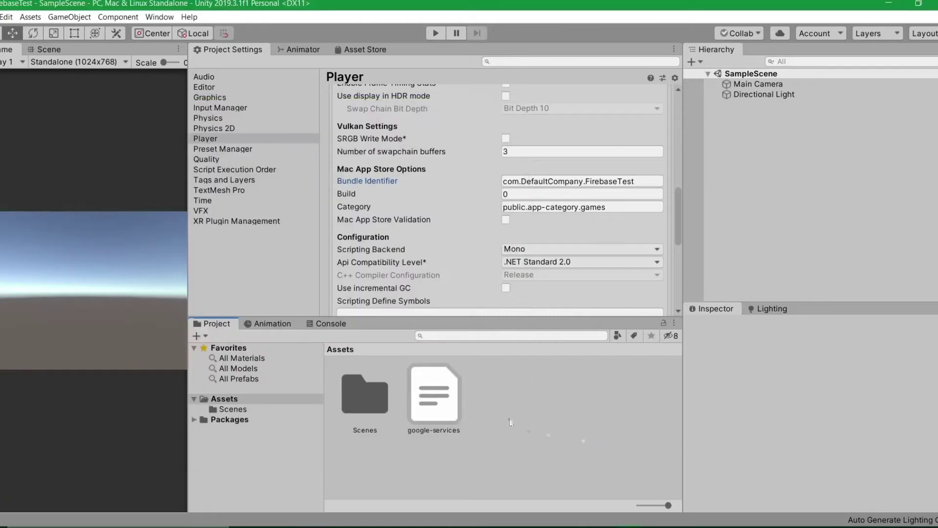
# - Examine the contents of the imported google-services file in an enlarged Inspector, restoring the panel size when done
pyautogui.click(431, 409)
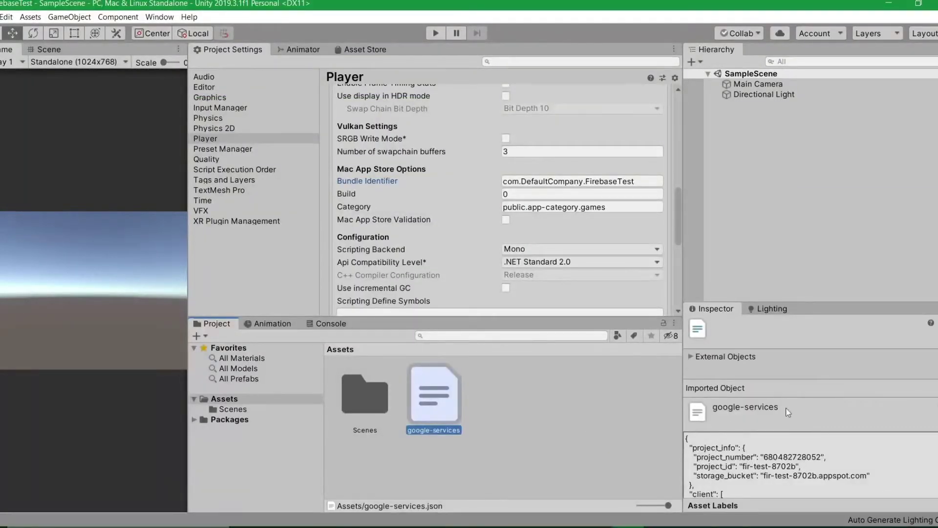
pyautogui.moveTo(789, 412); pyautogui.dragTo(802, 186)
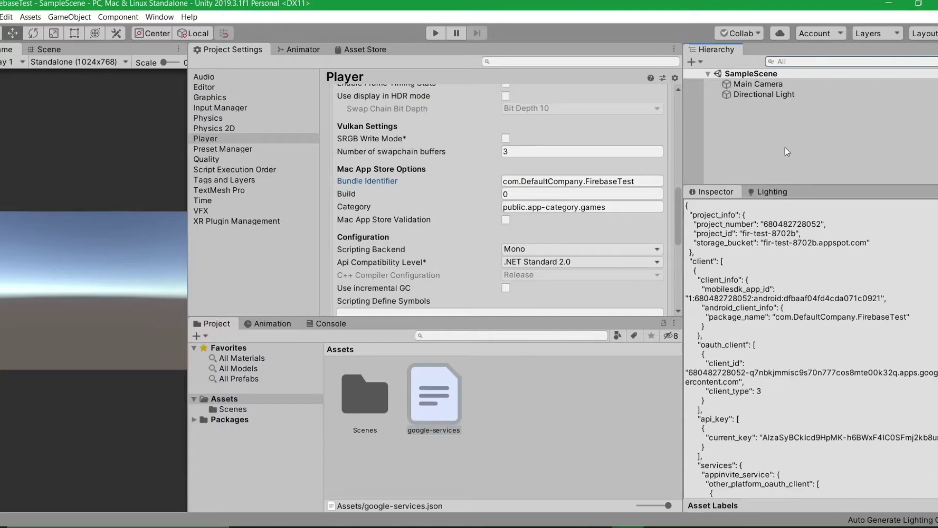
pyautogui.scroll(3, 803, 359)
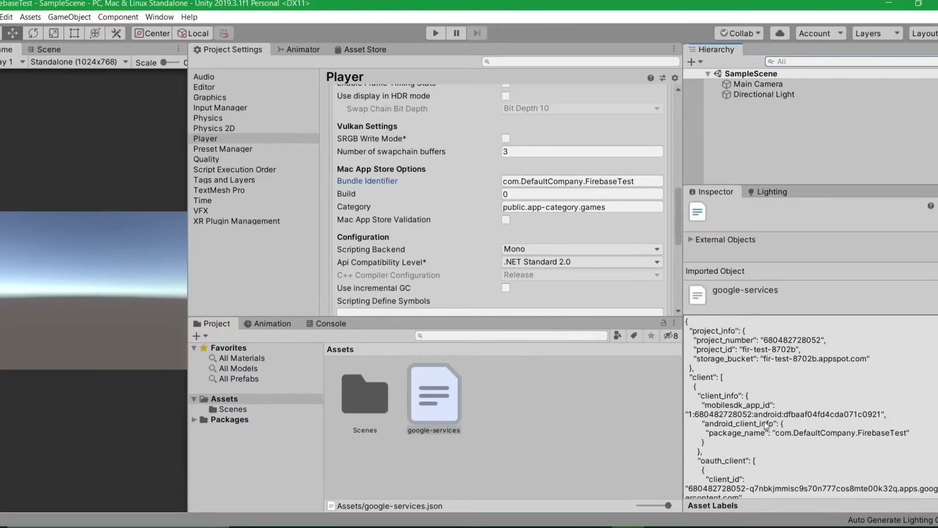
pyautogui.scroll(-3, 764, 422)
pyautogui.scroll(-2, 753, 456)
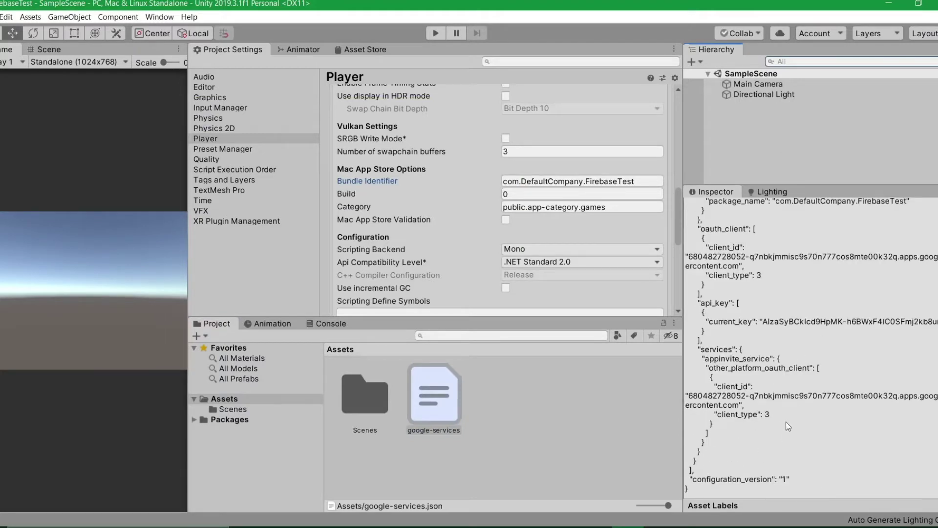
pyautogui.scroll(5, 777, 432)
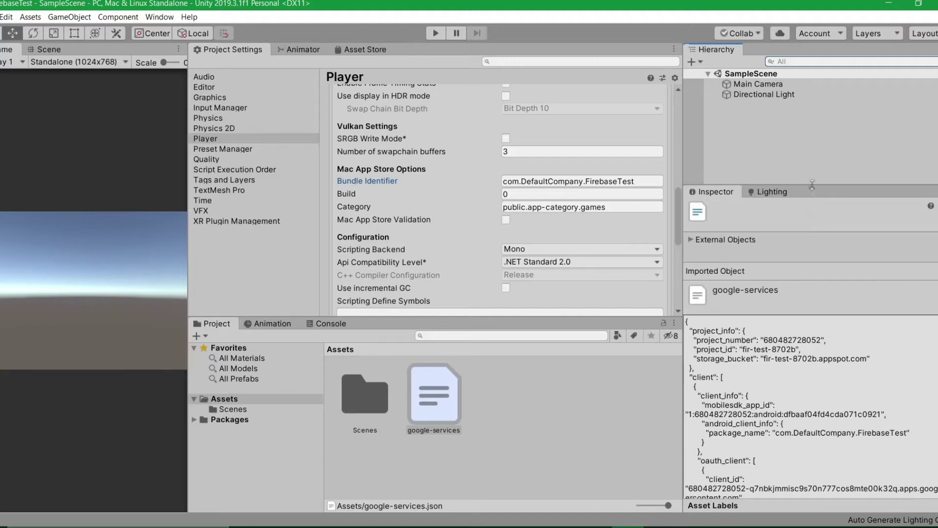
pyautogui.moveTo(812, 184); pyautogui.dragTo(811, 323)
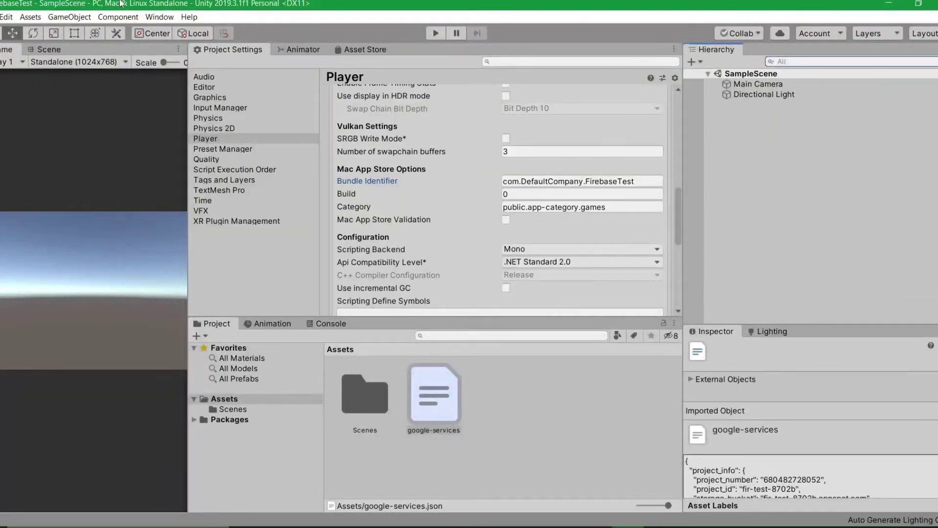
# - Review the packages installed in the project by filtering the Package Manager to In Project, and close it
pyautogui.click(159, 16)
pyautogui.moveTo(189, 17)
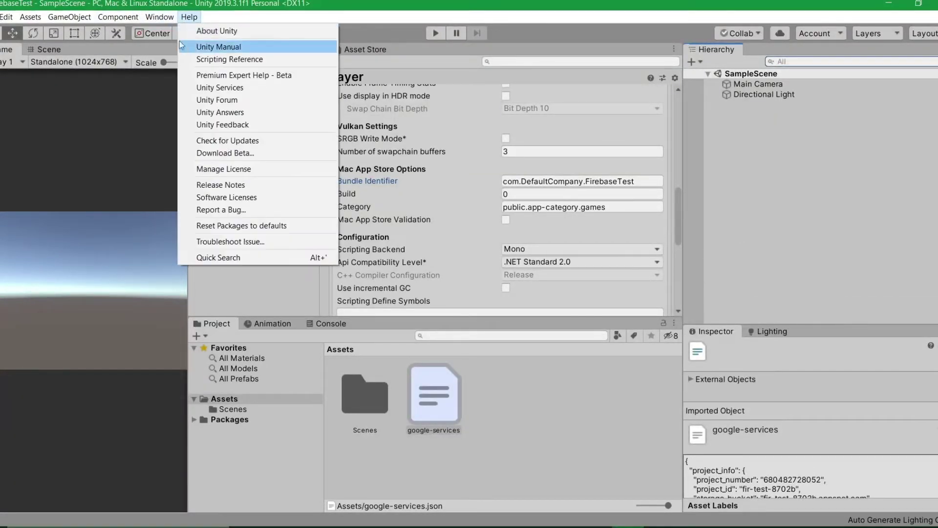
pyautogui.moveTo(159, 16)
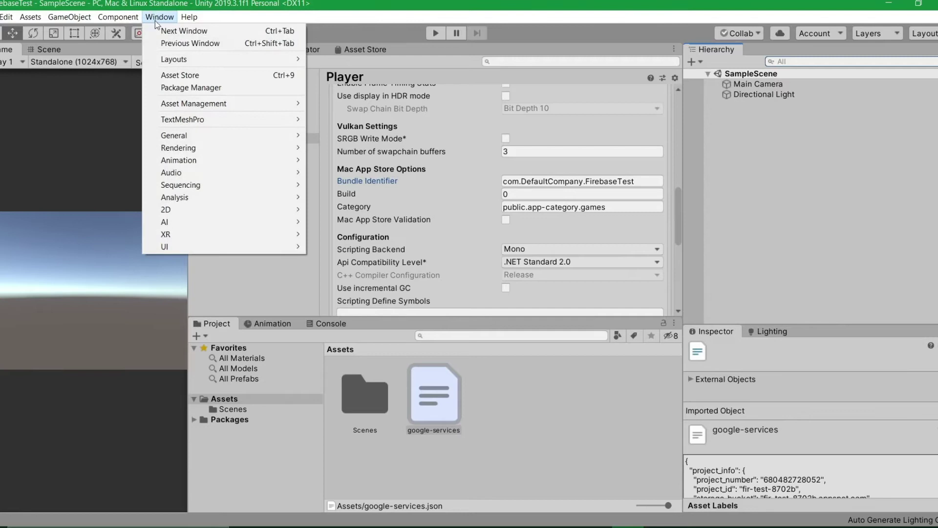
pyautogui.click(186, 88)
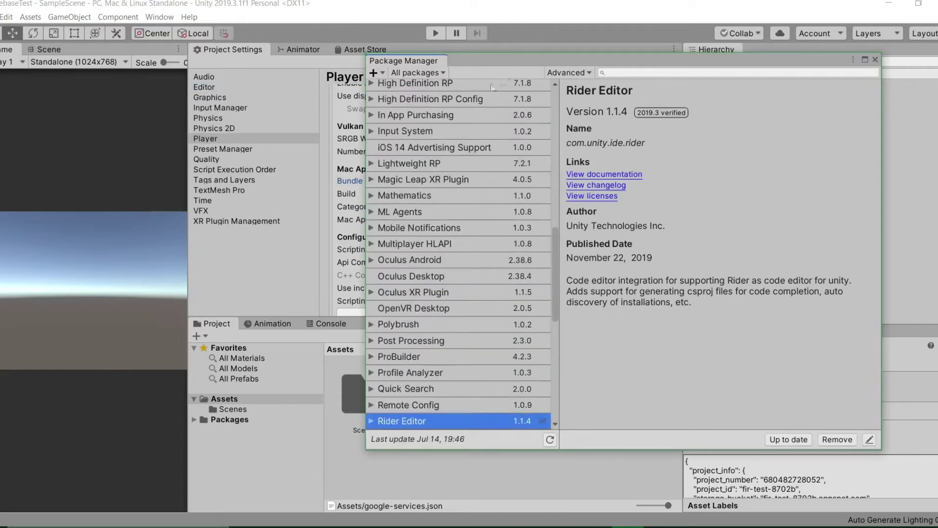
pyautogui.scroll(5, 507, 318)
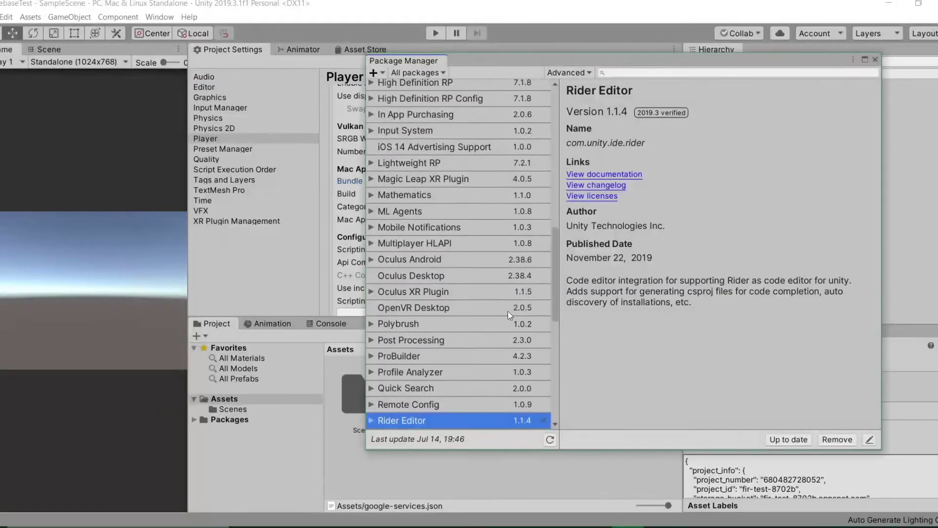
pyautogui.scroll(5, 513, 307)
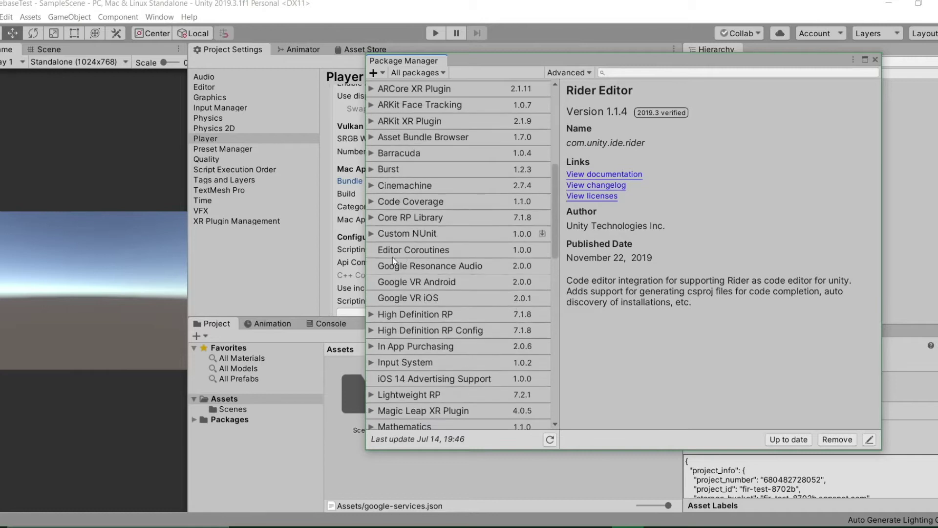
pyautogui.click(412, 72)
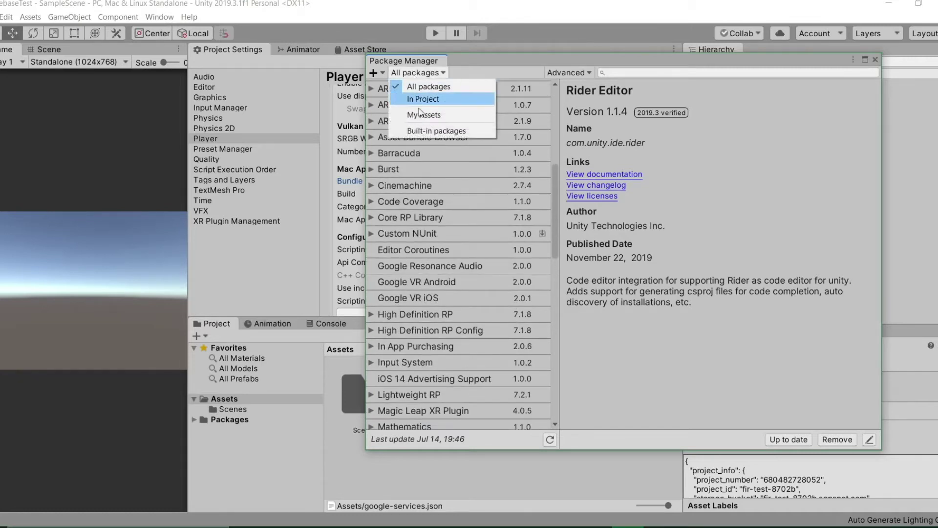
pyautogui.click(421, 98)
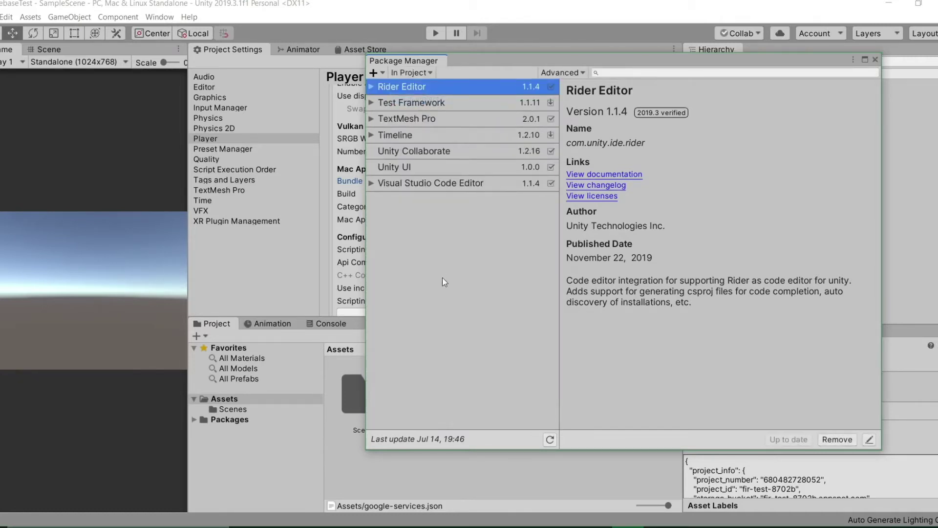
pyautogui.click(874, 59)
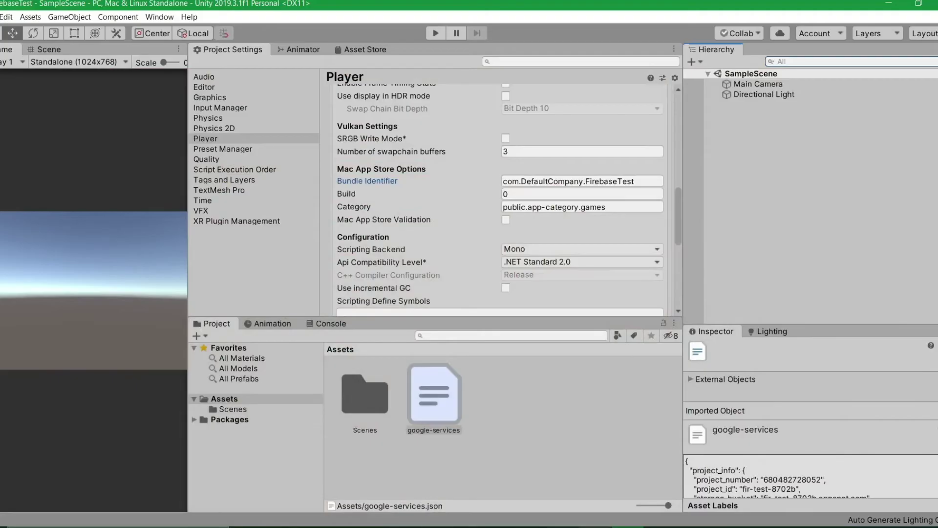
# - Switch to Firefox and save the External Dependency Manager for Unity 1.2.166 .tgz package from the Google APIs for Unity archive
pyautogui.moveTo(596, 526)
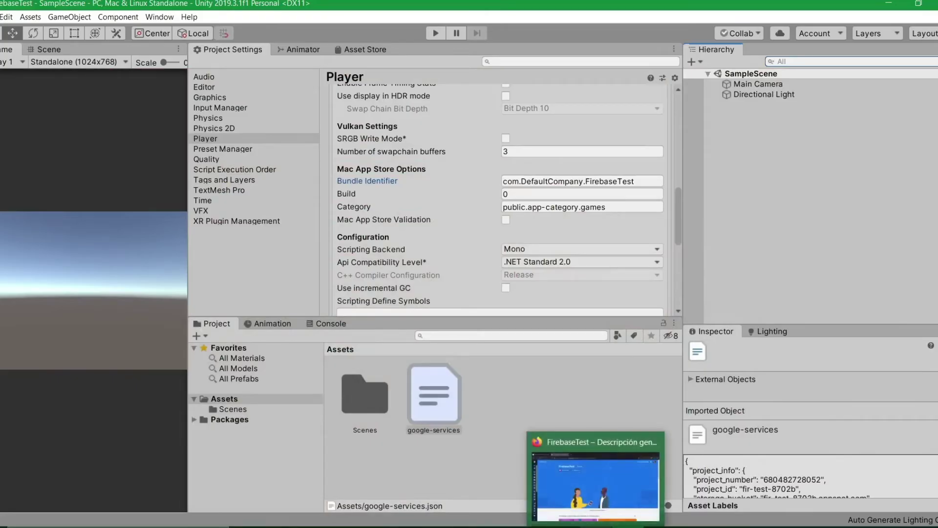
pyautogui.click(595, 487)
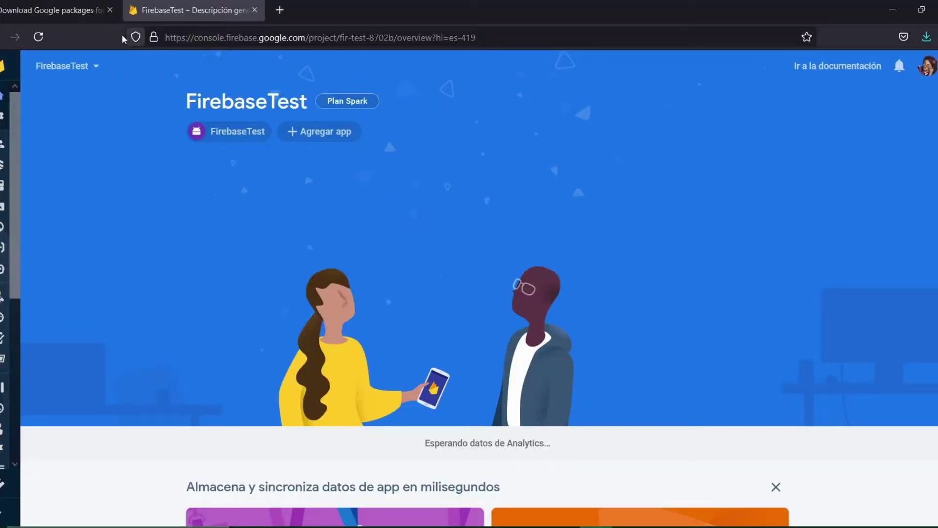
pyautogui.click(75, 18)
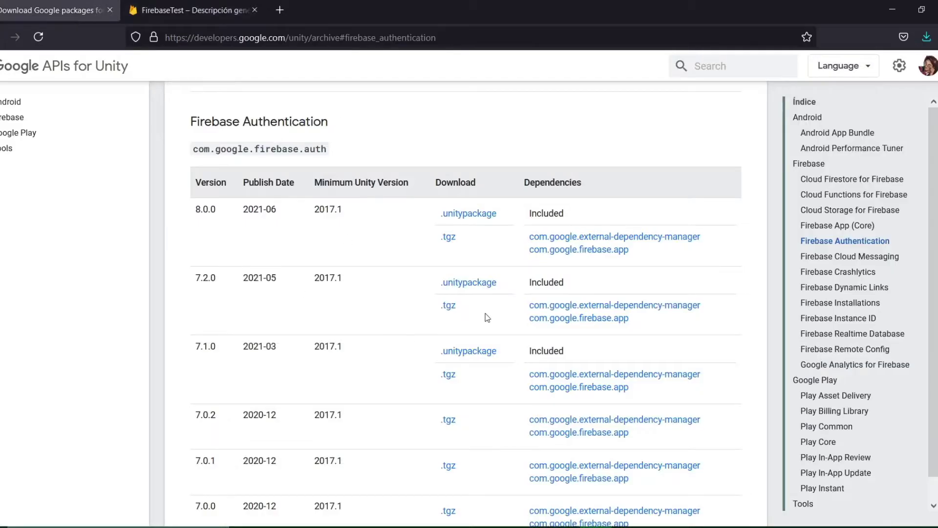
pyautogui.scroll(6, 488, 308)
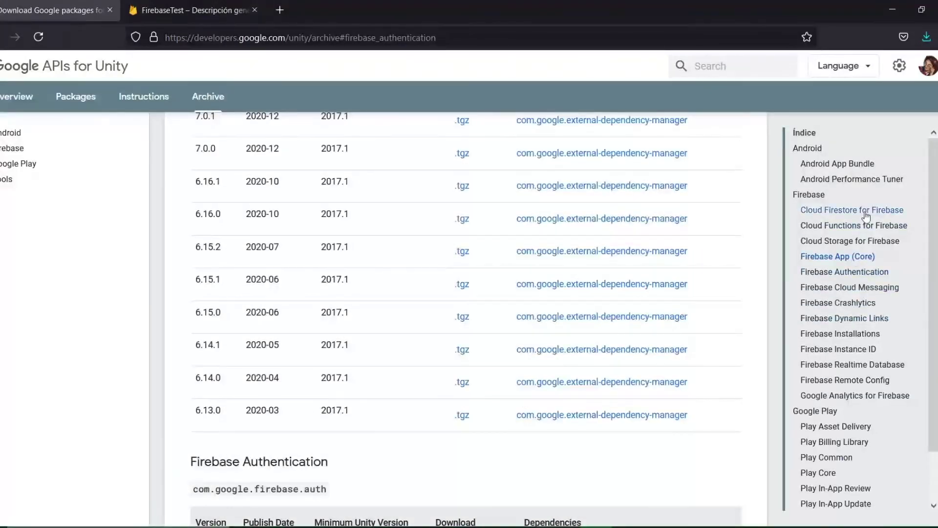
pyautogui.click(843, 259)
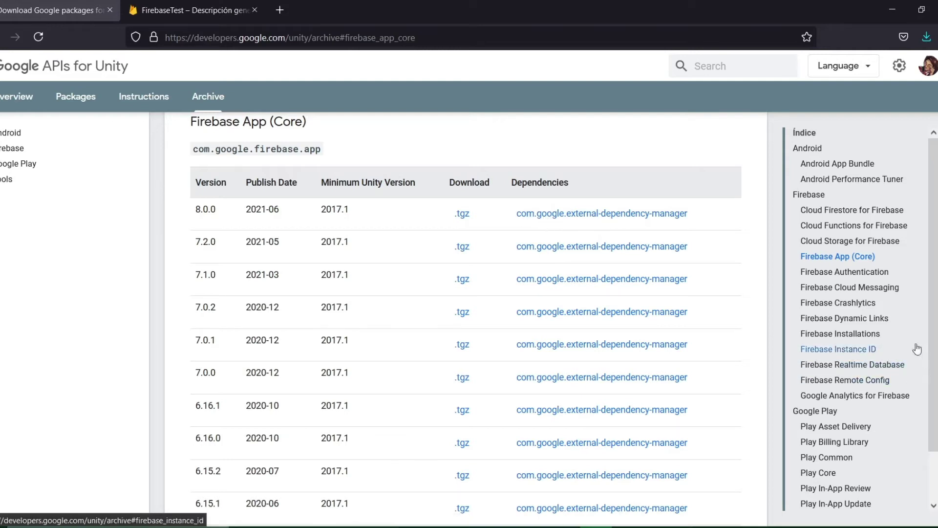
pyautogui.scroll(-2, 915, 398)
pyautogui.click(836, 496)
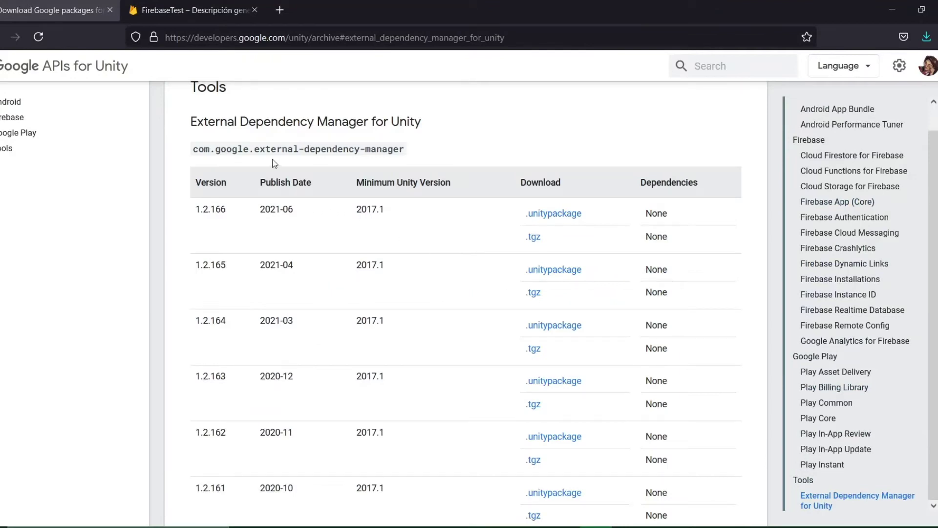
pyautogui.moveTo(190, 121); pyautogui.dragTo(430, 123)
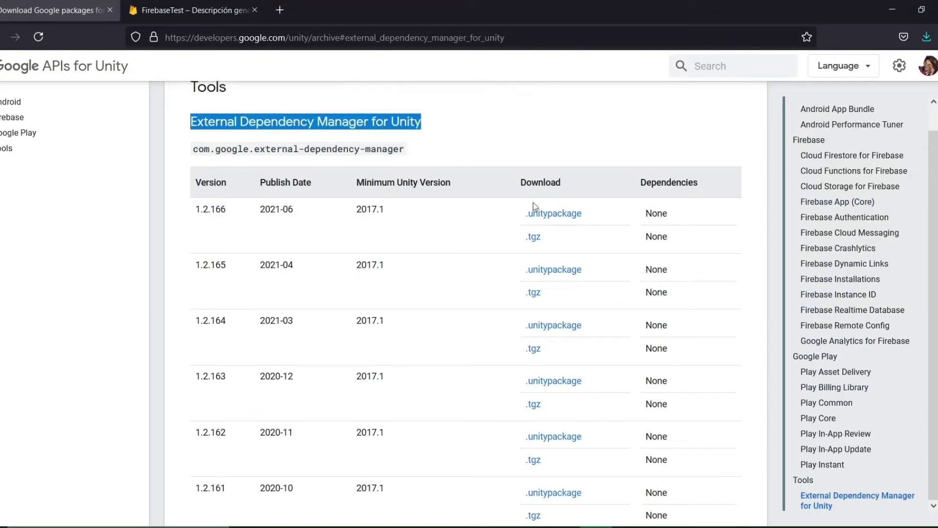
pyautogui.click(535, 239)
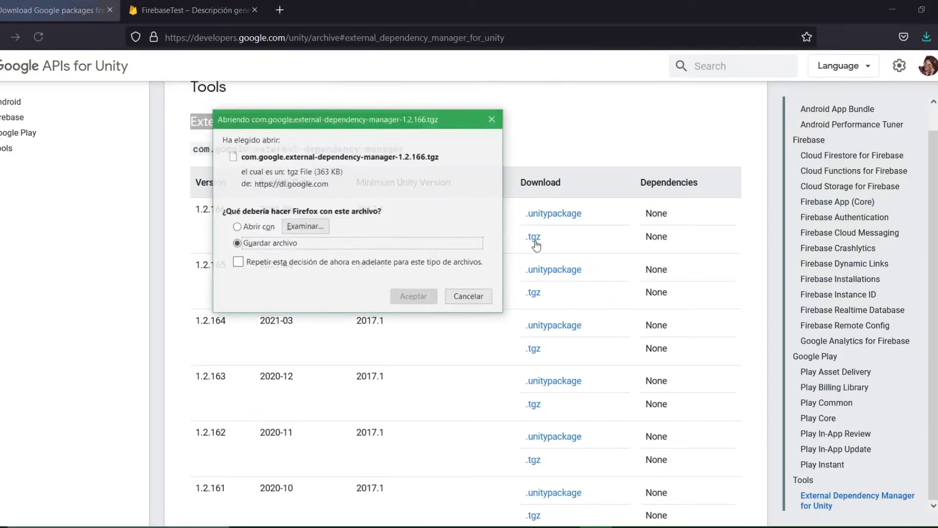
pyautogui.click(413, 297)
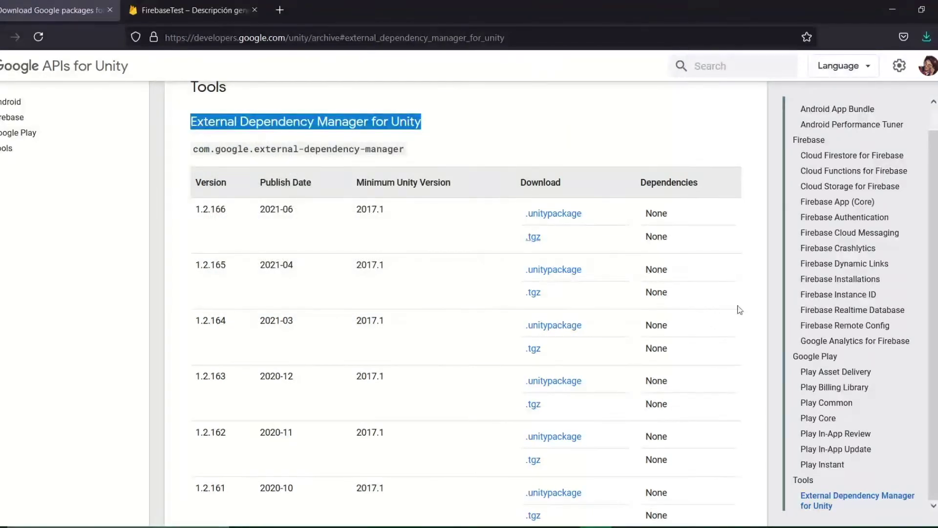
# - Find Firebase App (Core) in the archive and save its version 8.0.0 .tgz package
pyautogui.click(859, 204)
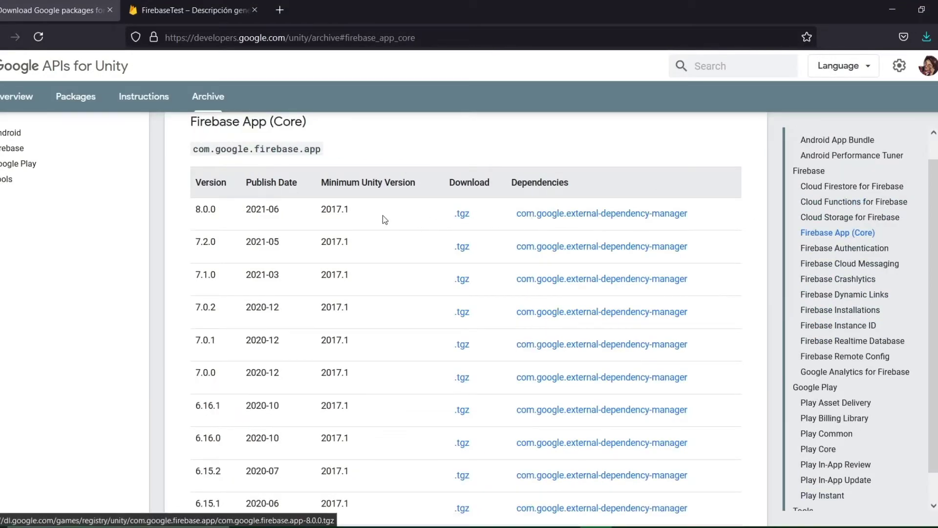
pyautogui.moveTo(190, 122); pyautogui.dragTo(270, 121)
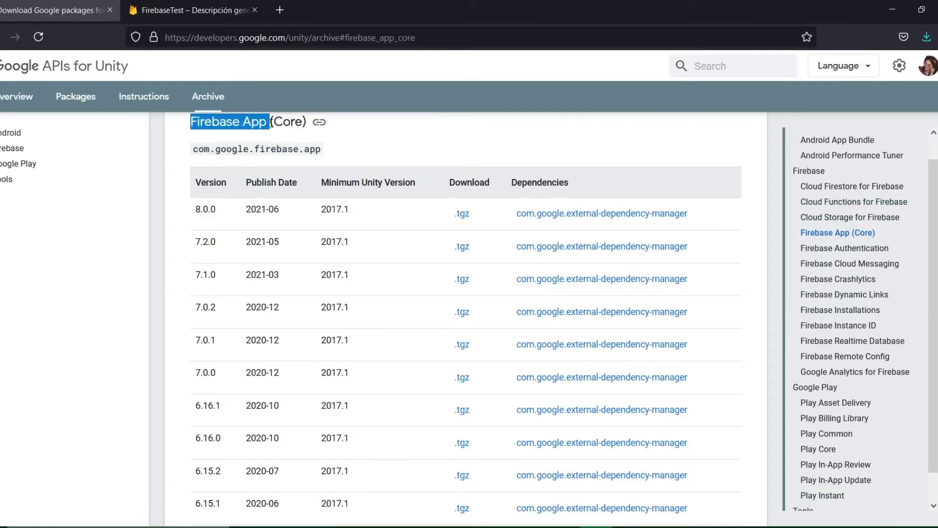
pyautogui.click(462, 218)
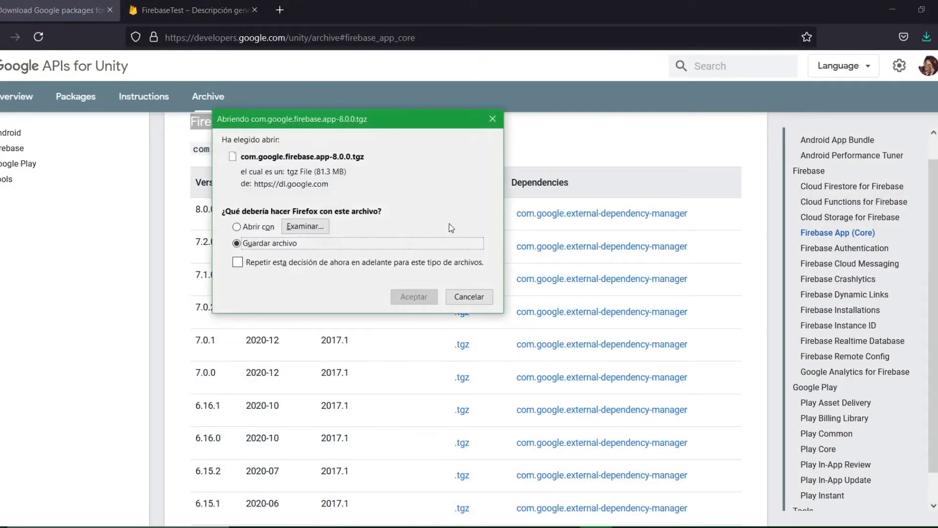
pyautogui.click(412, 294)
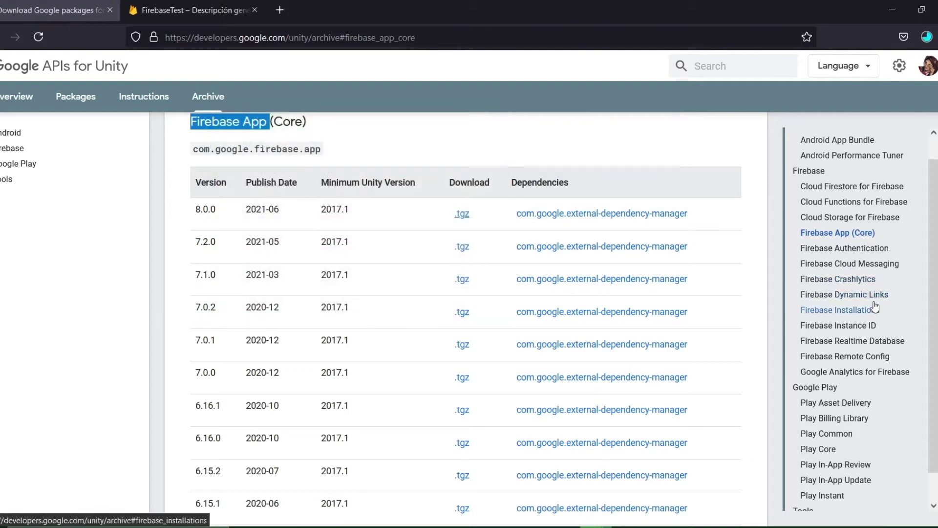
# - Find Firebase Authentication in the archive and save its version 8.0.0 .tgz package
pyautogui.click(839, 250)
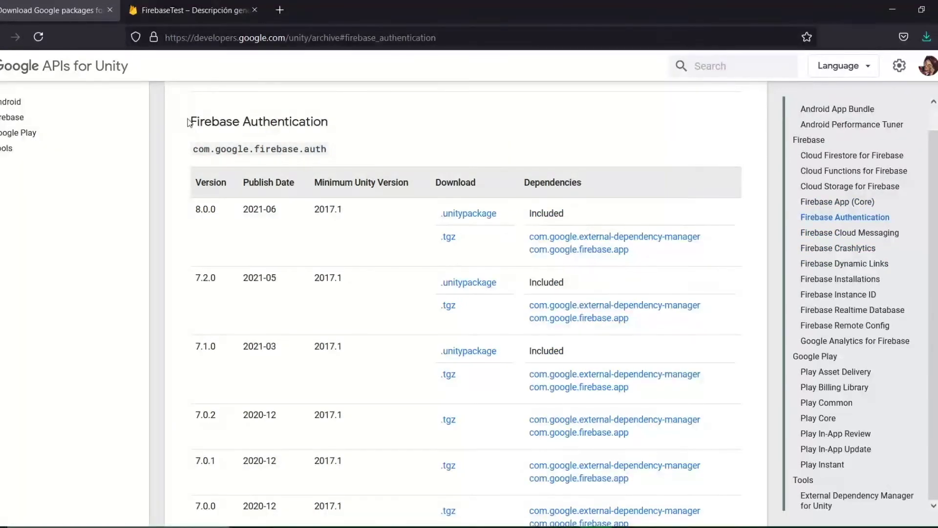
pyautogui.moveTo(188, 122); pyautogui.dragTo(323, 129)
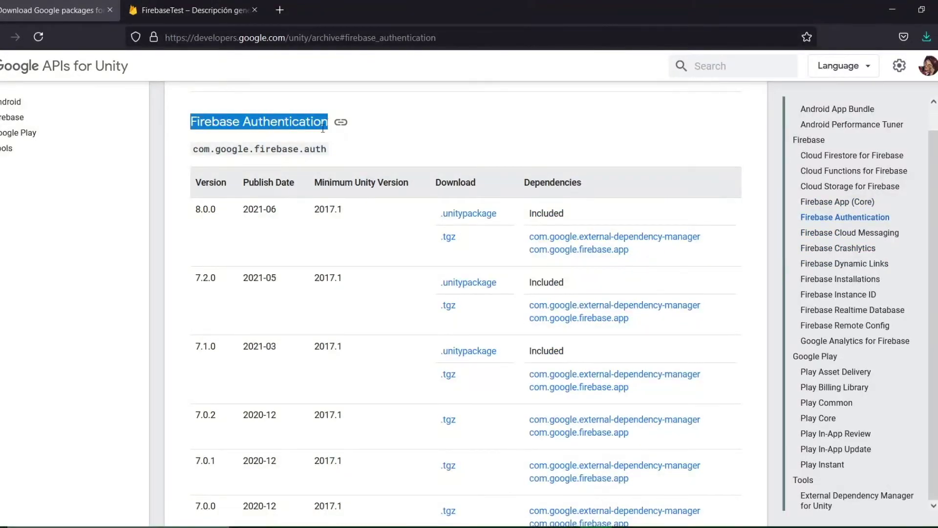
pyautogui.click(449, 239)
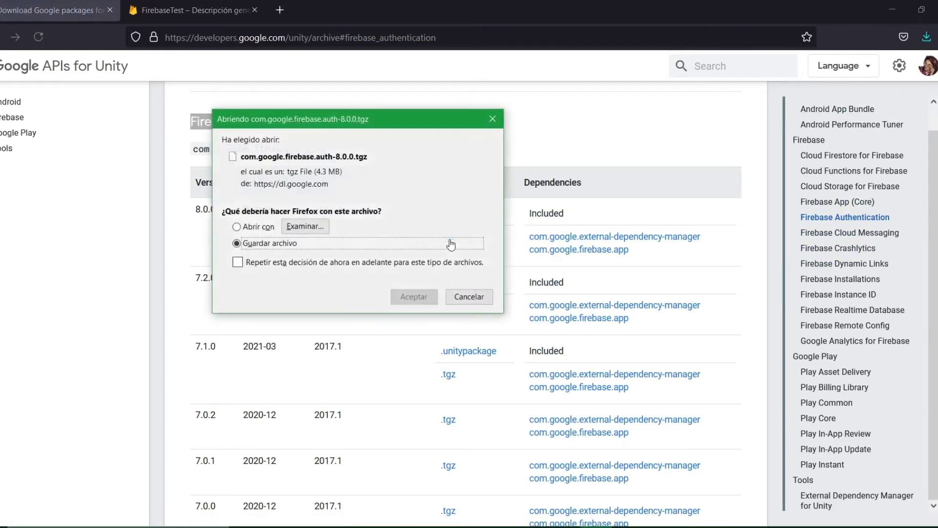
pyautogui.click(403, 298)
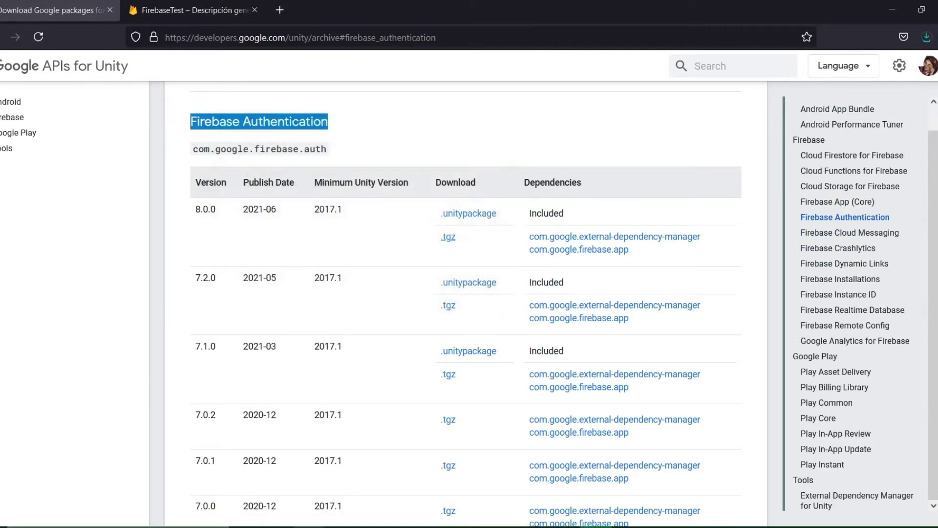
# - Switch to Unity, reveal the Assets folder in File Explorer, and create a folder named GooglePackages in the FirebaseTest project root
pyautogui.moveTo(310, 527)
pyautogui.click(308, 477)
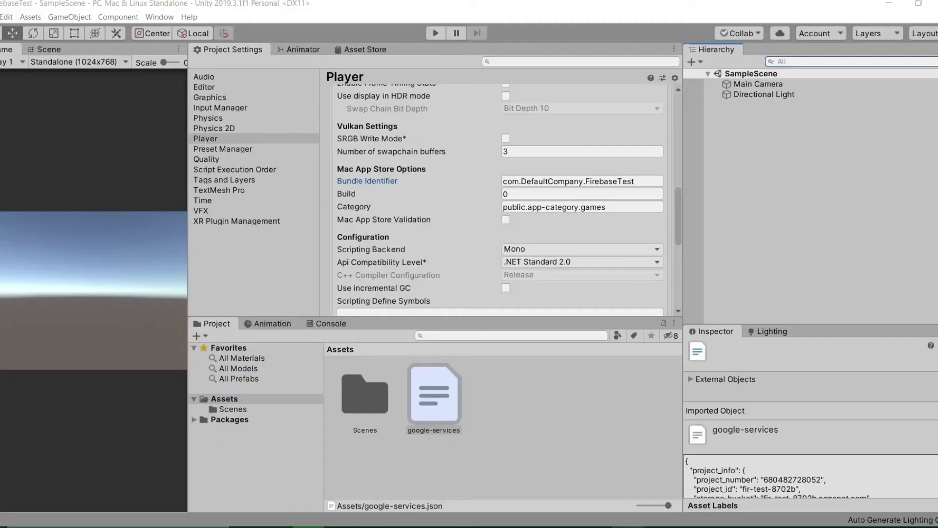
pyautogui.rightClick(243, 402)
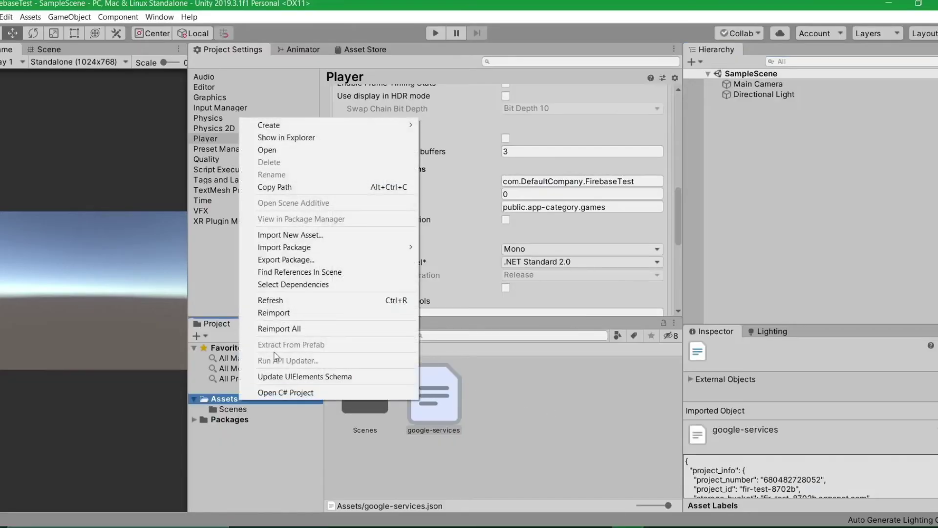
pyautogui.click(305, 138)
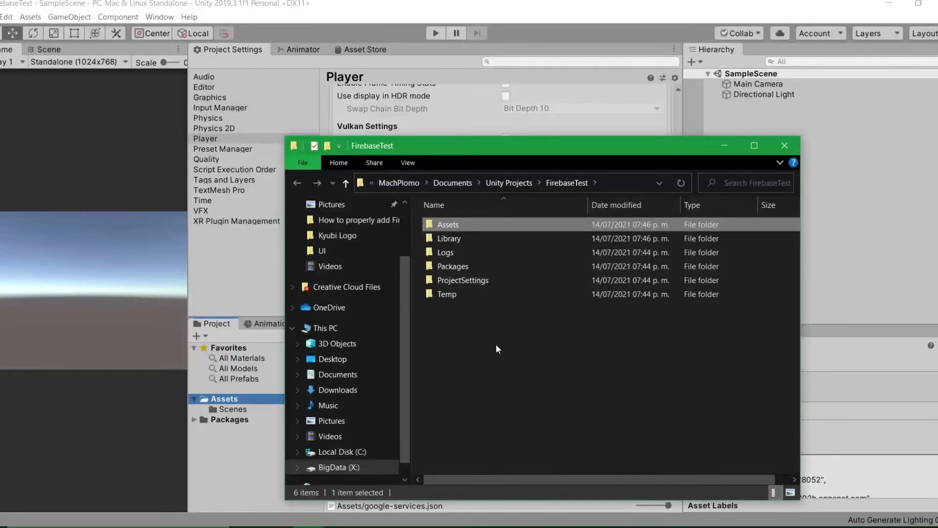
pyautogui.rightClick(475, 338)
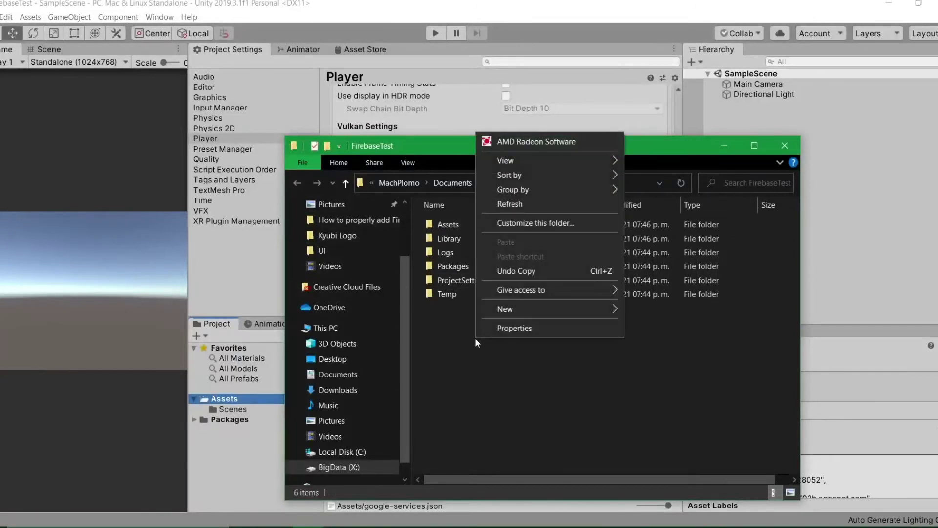
pyautogui.moveTo(543, 309)
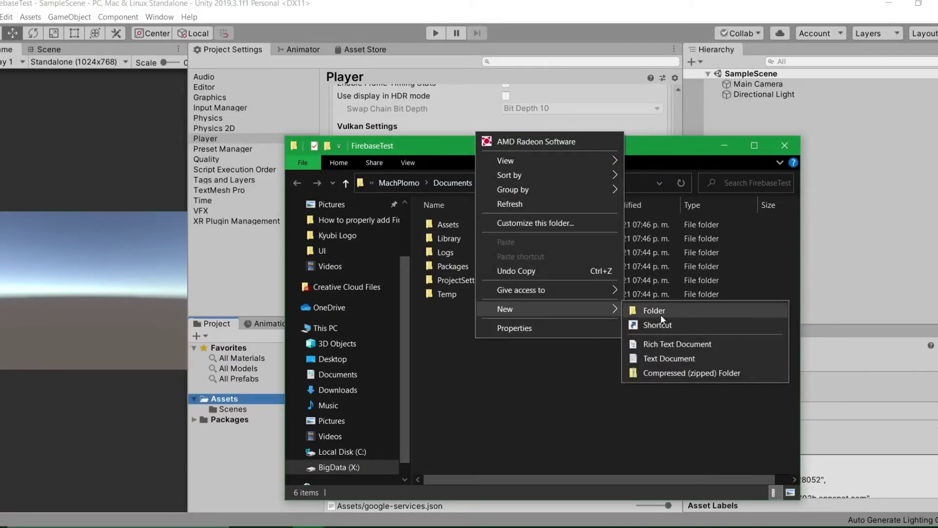
pyautogui.click(666, 314)
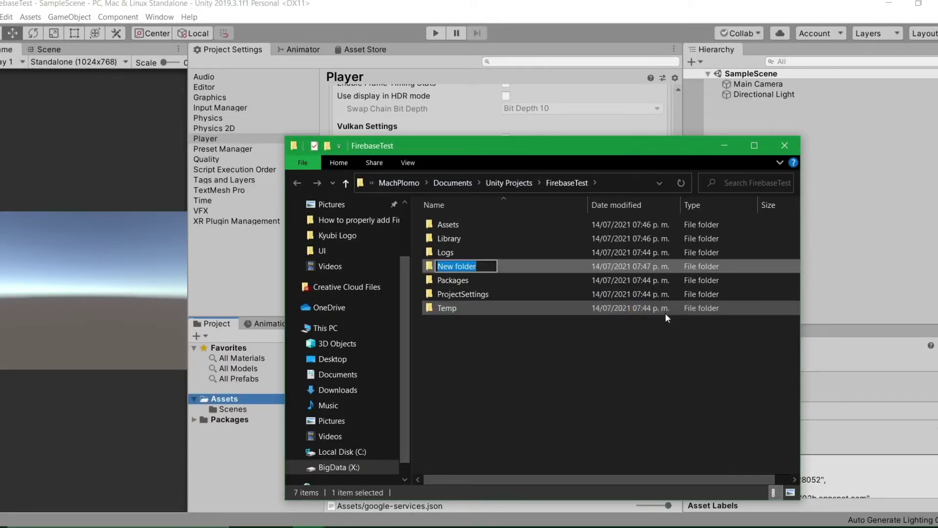
pyautogui.write('Googl')
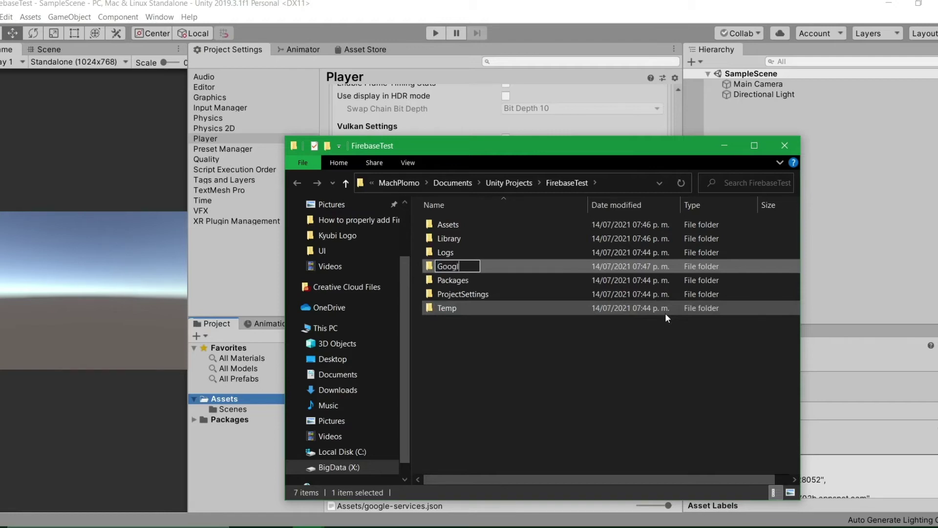
pyautogui.write('ePackages')
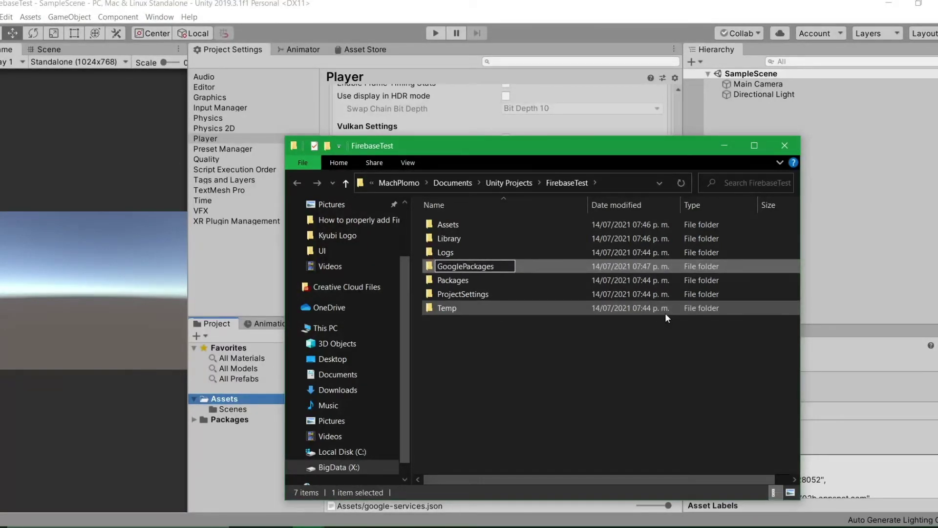
pyautogui.press('Return')
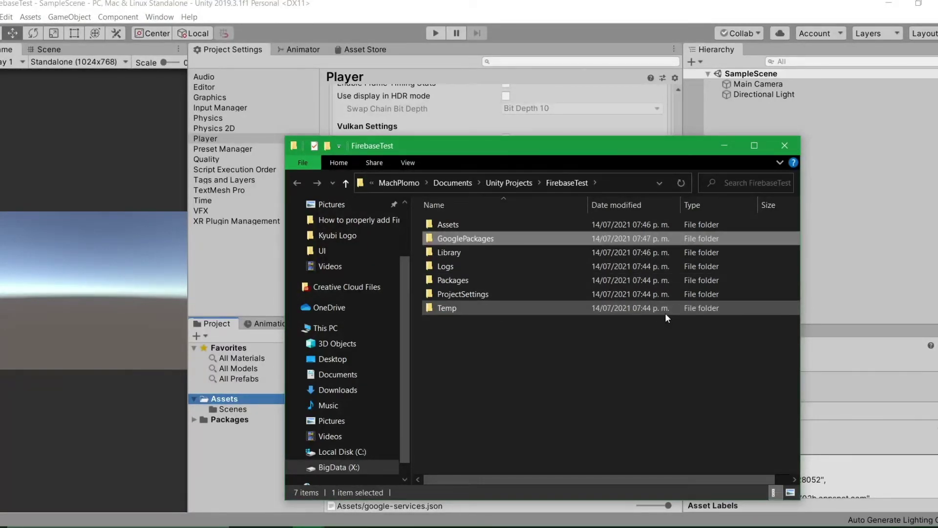
# - Move the external-dependency-manager, firebase.app and firebase.auth .tgz files from Downloads into the GooglePackages folder
pyautogui.doubleClick(474, 240)
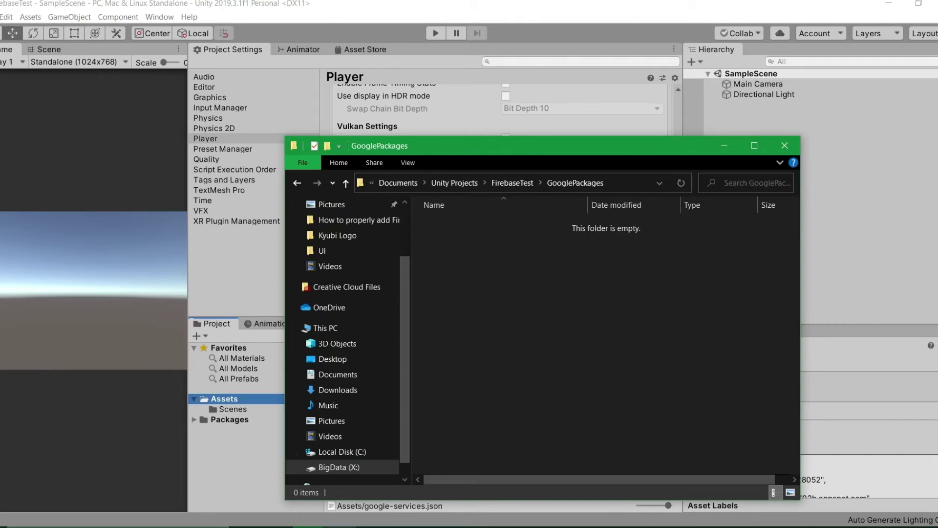
pyautogui.click(309, 527)
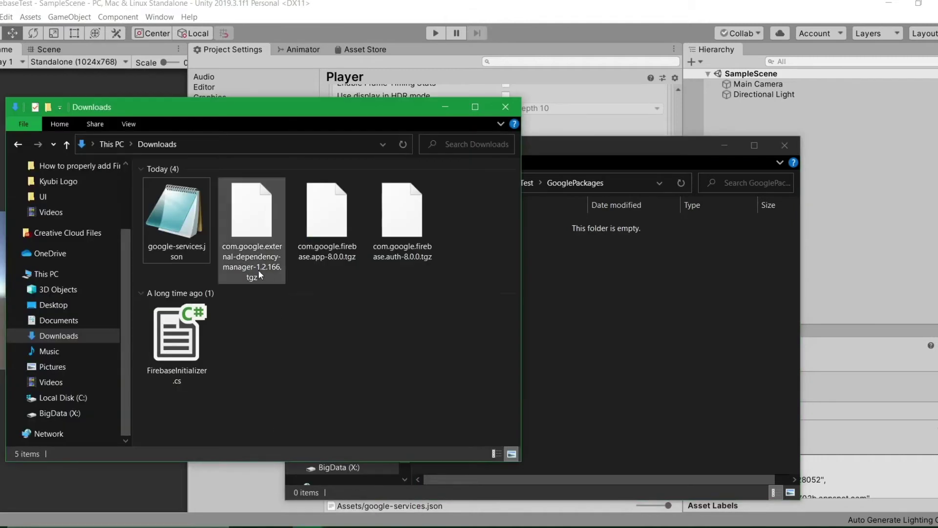
pyautogui.moveTo(468, 215); pyautogui.dragTo(229, 264)
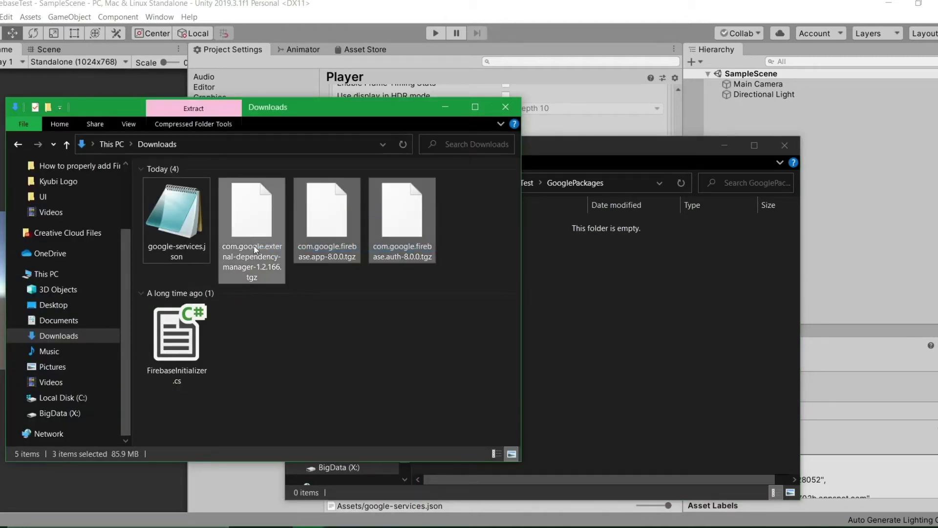
pyautogui.moveTo(250, 222); pyautogui.dragTo(610, 303)
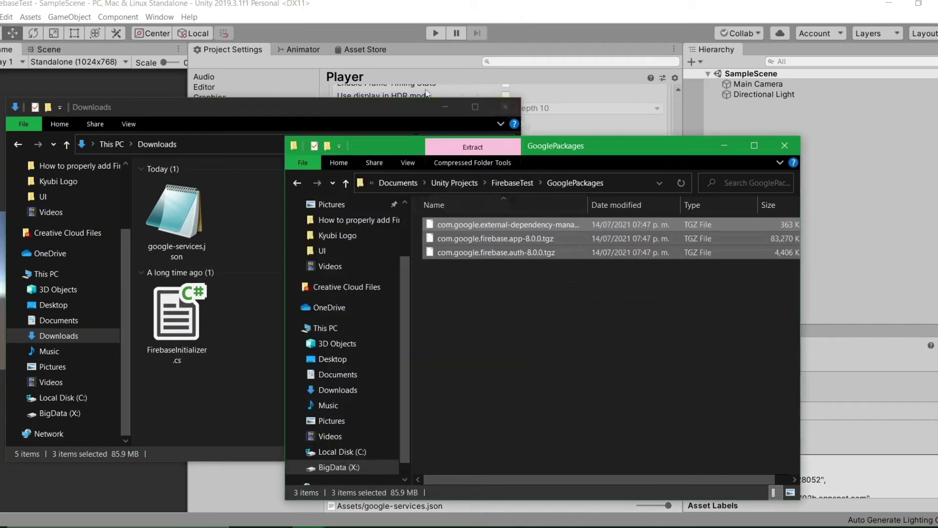
# - Open Unity's Package Manager and add com.google.external-dependency-manager-1.2.166.tgz from the project's GooglePackages folder as a tarball package
pyautogui.click(565, 33)
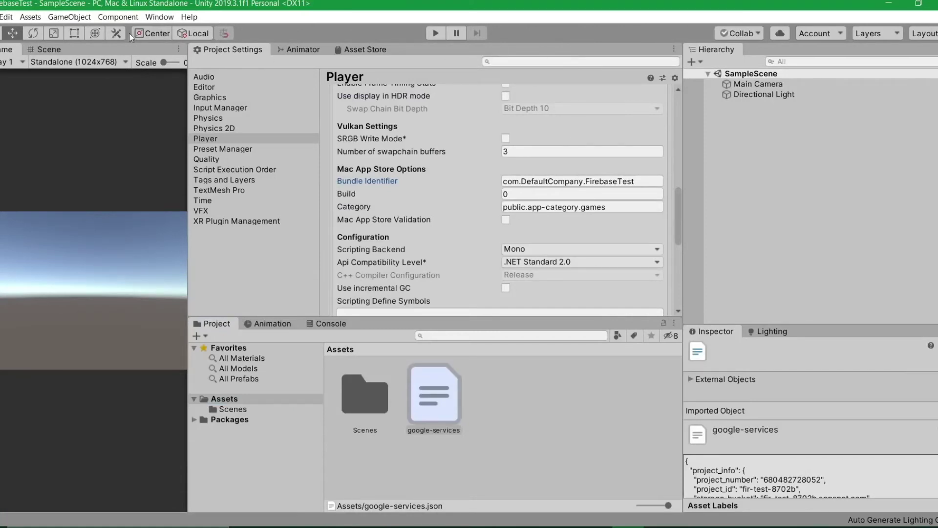
pyautogui.click(159, 17)
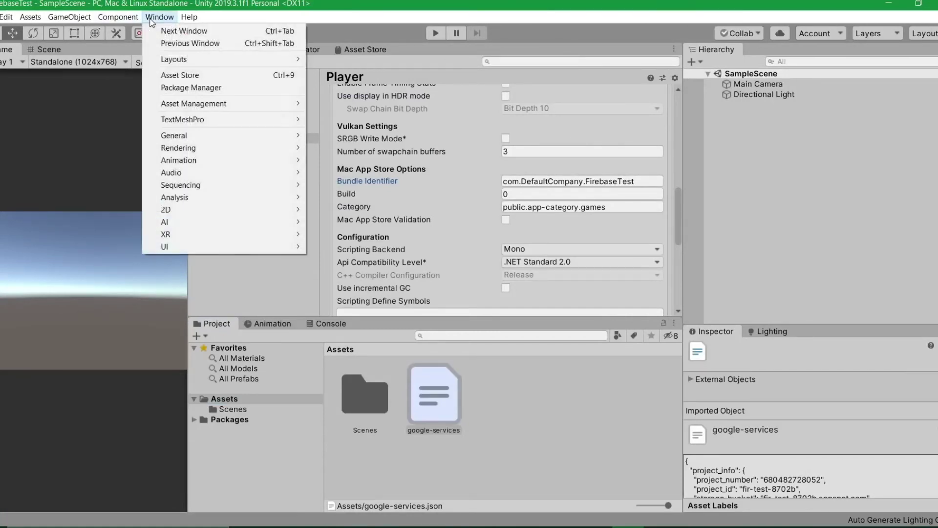
pyautogui.click(248, 92)
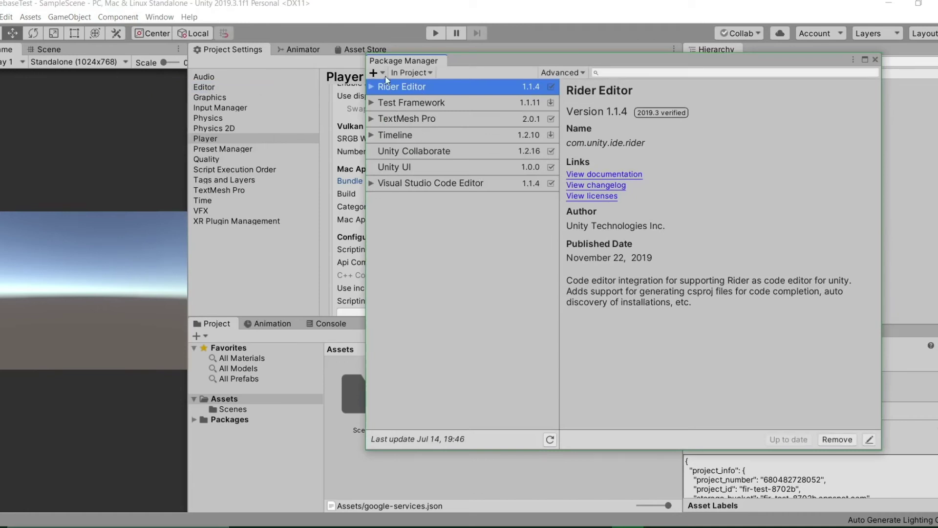
pyautogui.click(384, 73)
pyautogui.click(420, 98)
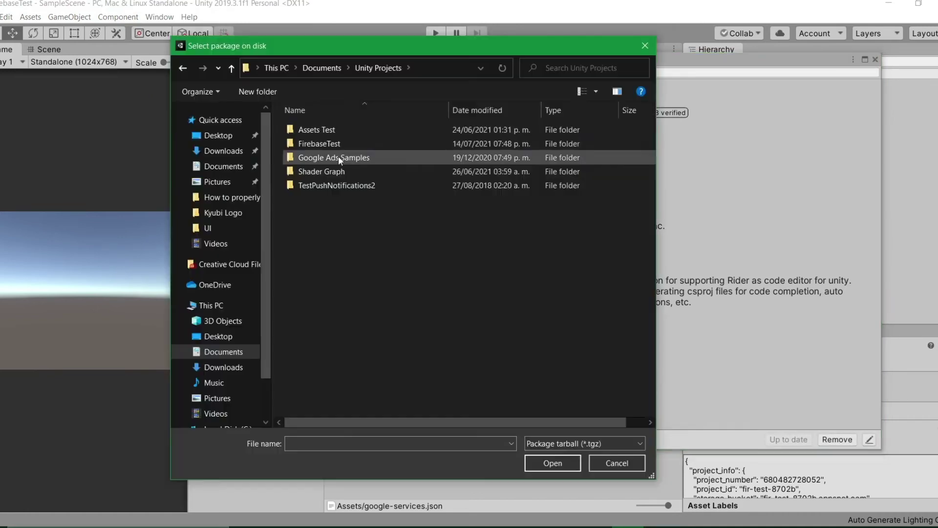
pyautogui.doubleClick(321, 143)
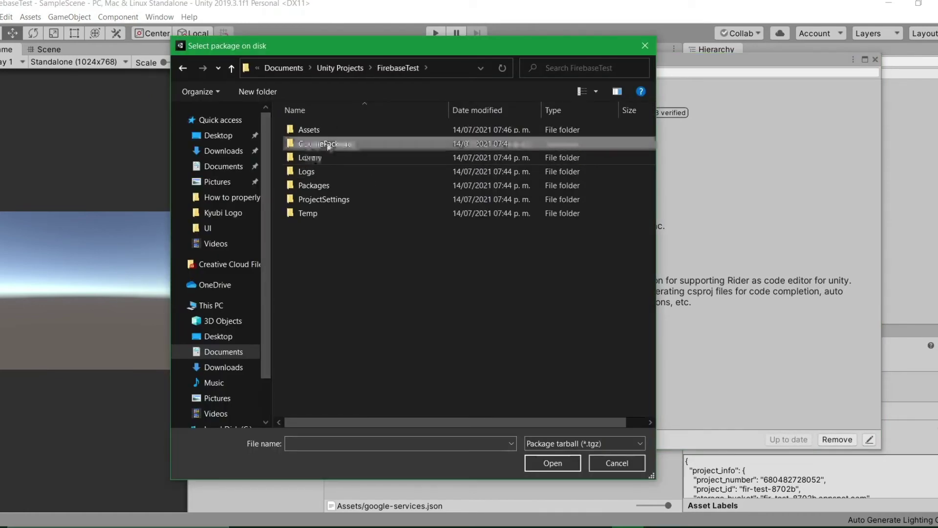
pyautogui.doubleClick(327, 143)
pyautogui.click(369, 131)
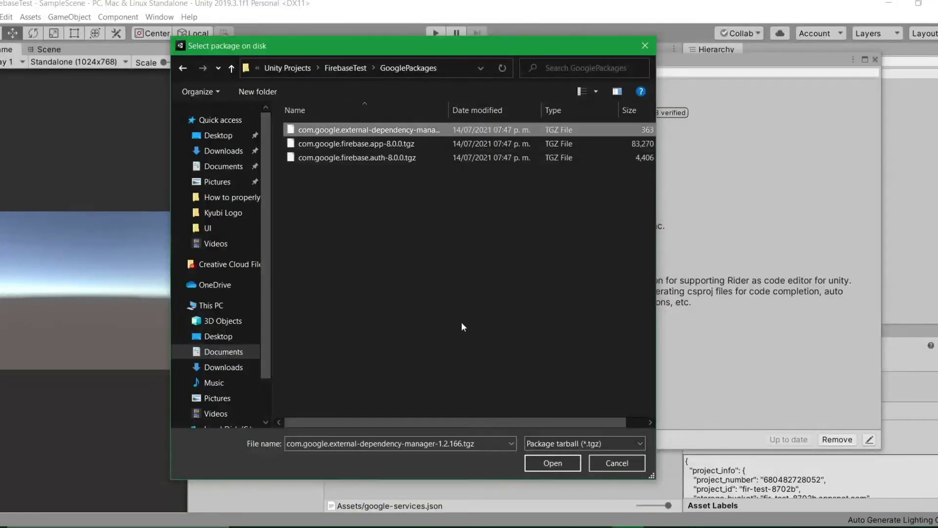
pyautogui.click(445, 443)
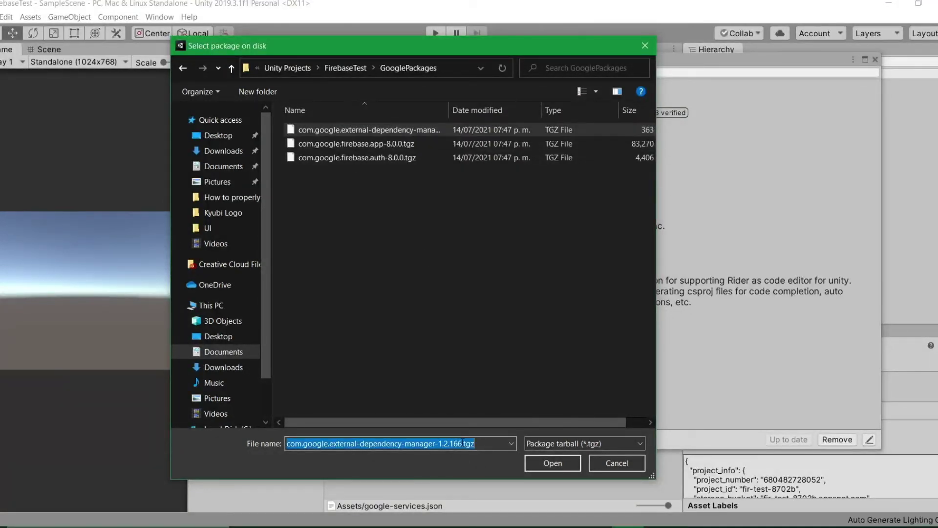
pyautogui.click(558, 465)
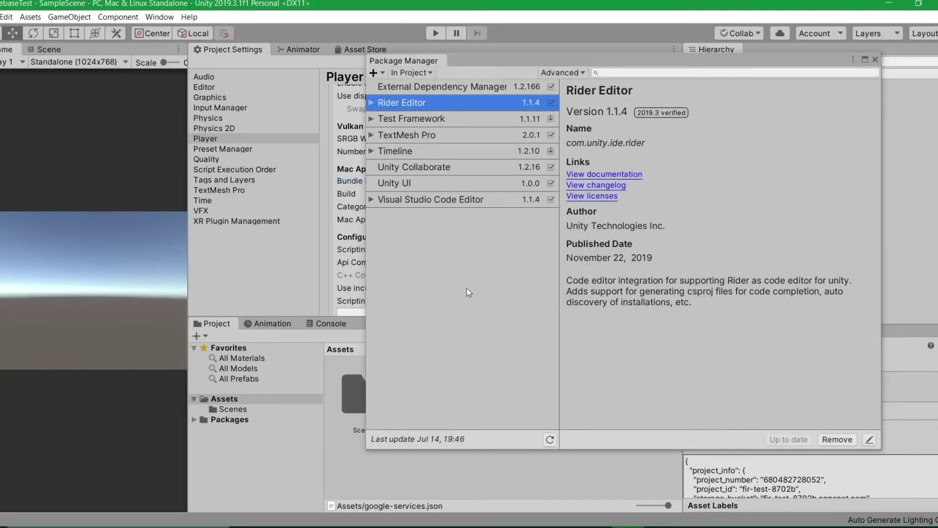
# - Add the com.google.firebase.app-8.0.0.tgz tarball from the GooglePackages folder as a package
pyautogui.click(375, 71)
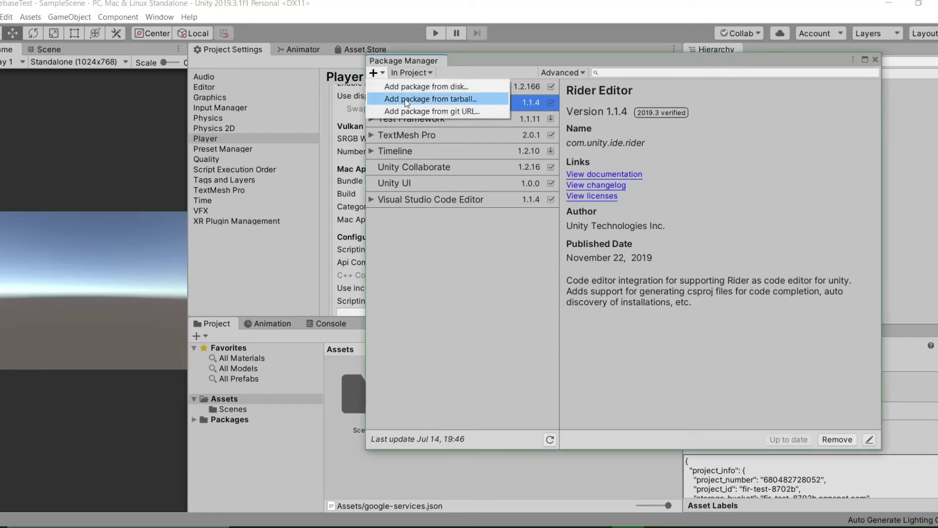
pyautogui.click(405, 99)
pyautogui.click(367, 143)
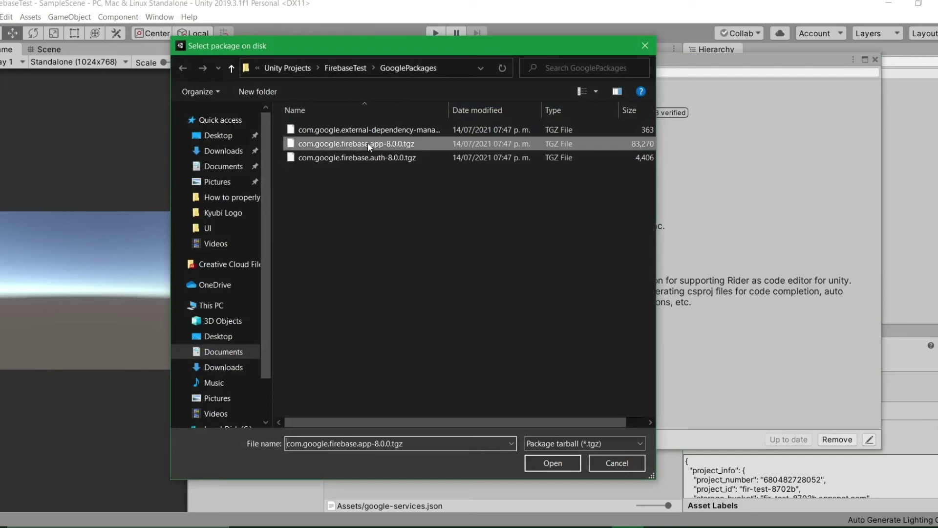
pyautogui.click(414, 443)
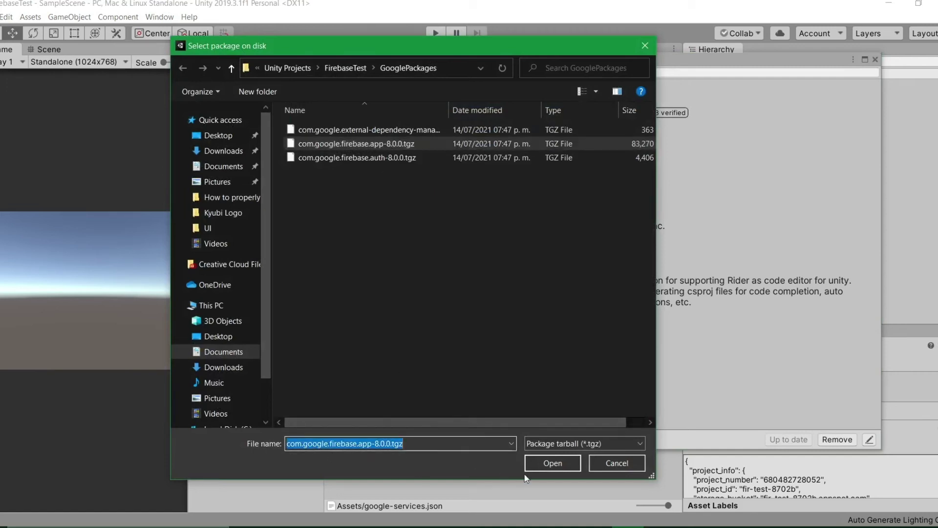
pyautogui.click(537, 464)
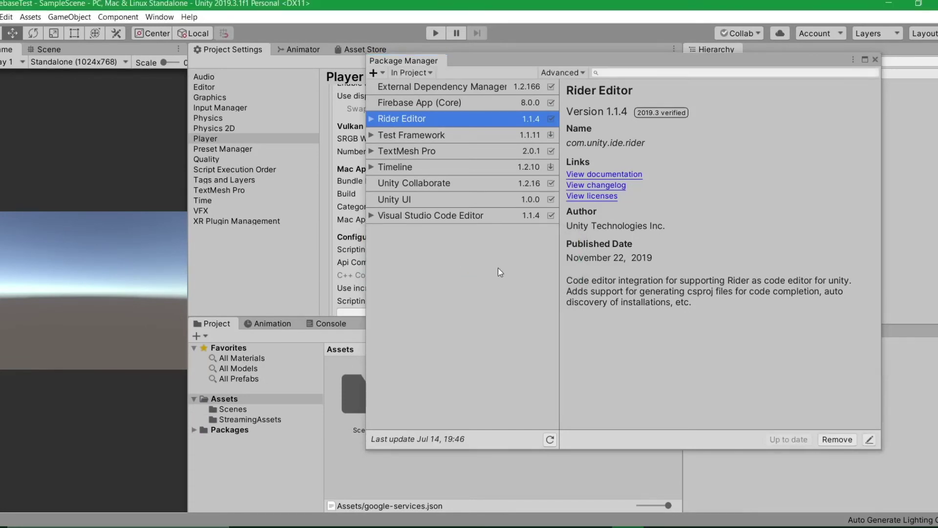
# - Add the com.google.firebase.auth-8.0.0.tgz tarball from the GooglePackages folder as a package
pyautogui.click(381, 74)
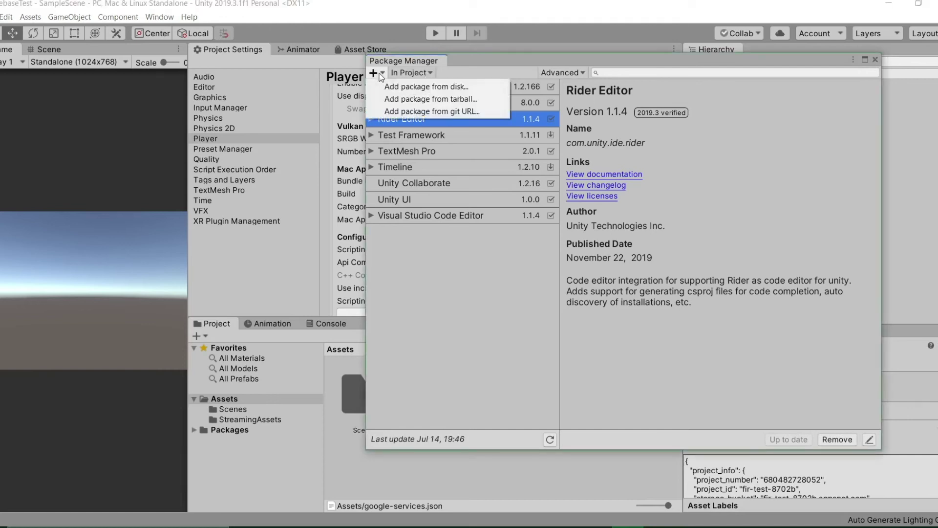
pyautogui.click(424, 99)
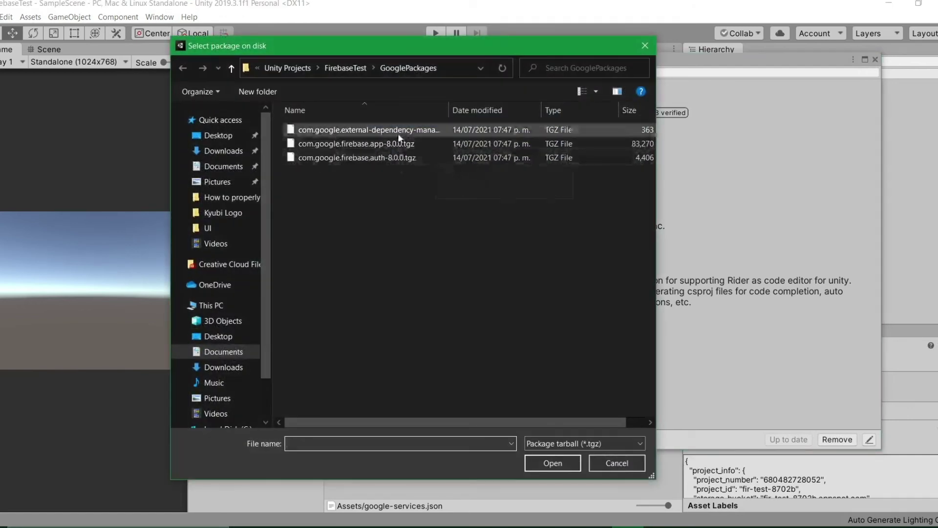
pyautogui.click(375, 156)
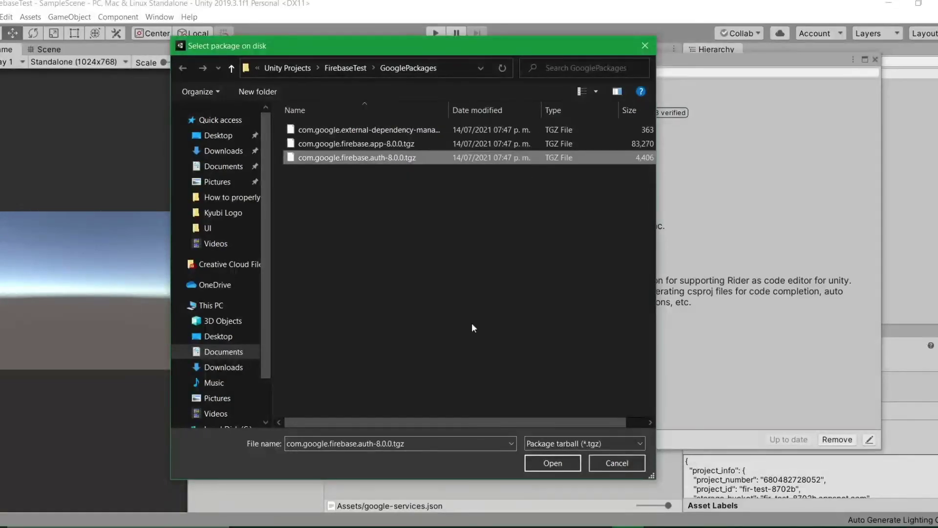
pyautogui.click(552, 464)
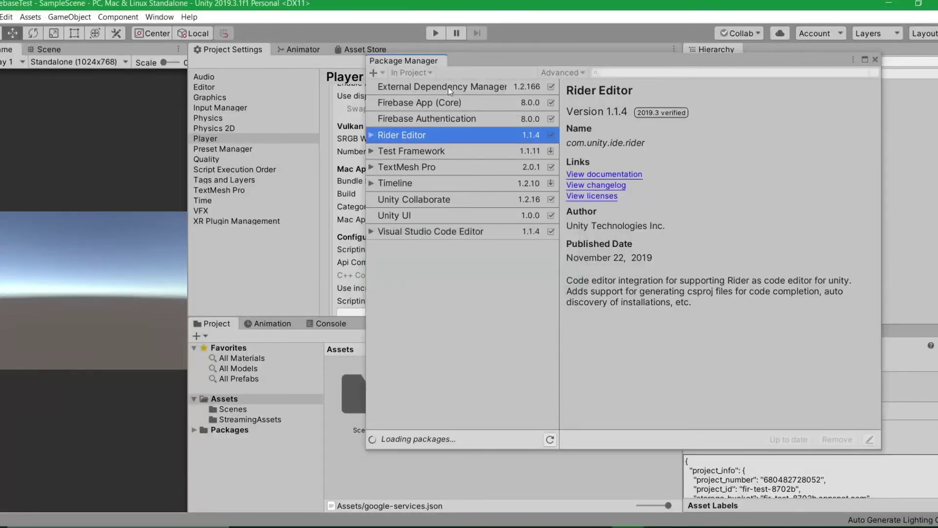
# - Review the details of the External Dependency Manager, Firebase App (Core) and Firebase Authentication packages, and close the Package Manager
pyautogui.click(414, 91)
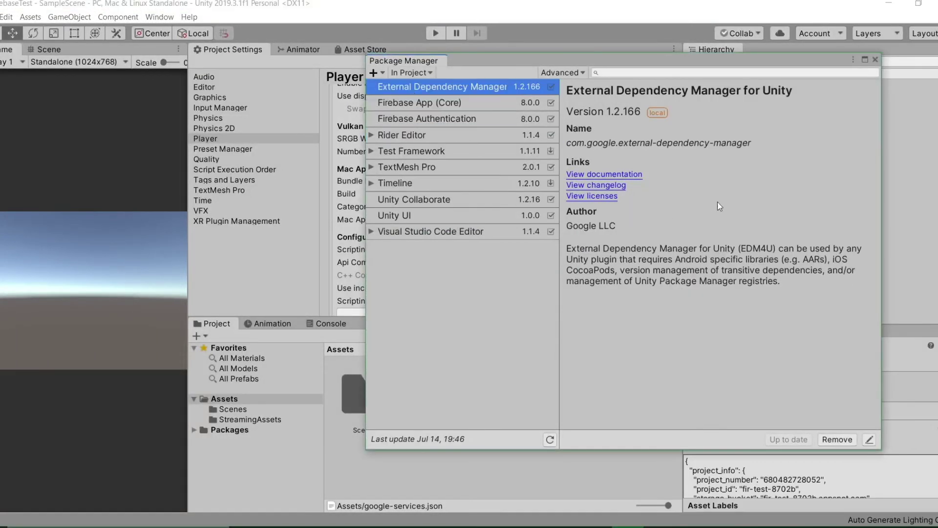
pyautogui.click(424, 104)
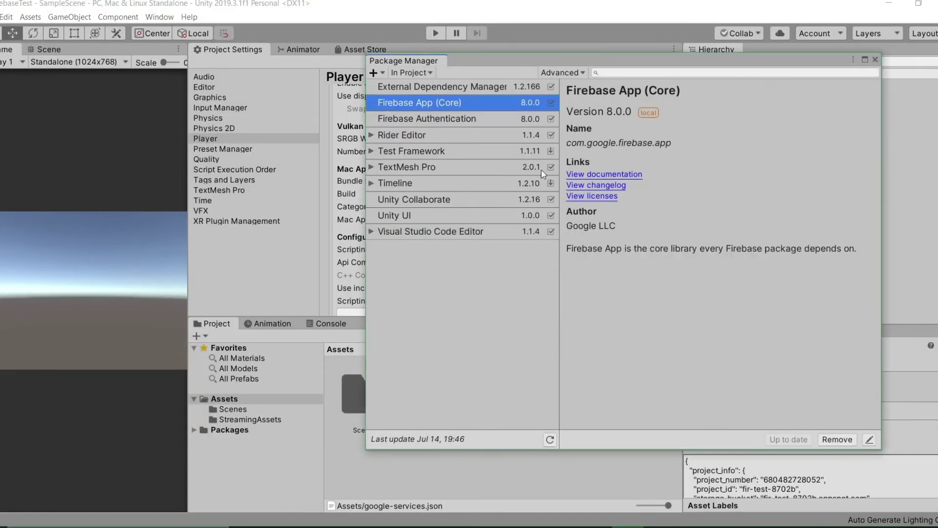
pyautogui.click(460, 119)
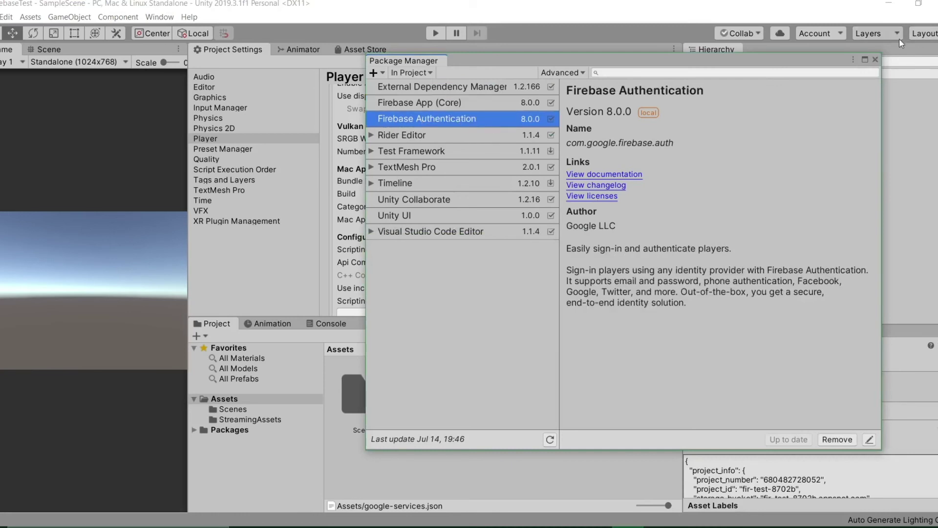
pyautogui.click(875, 59)
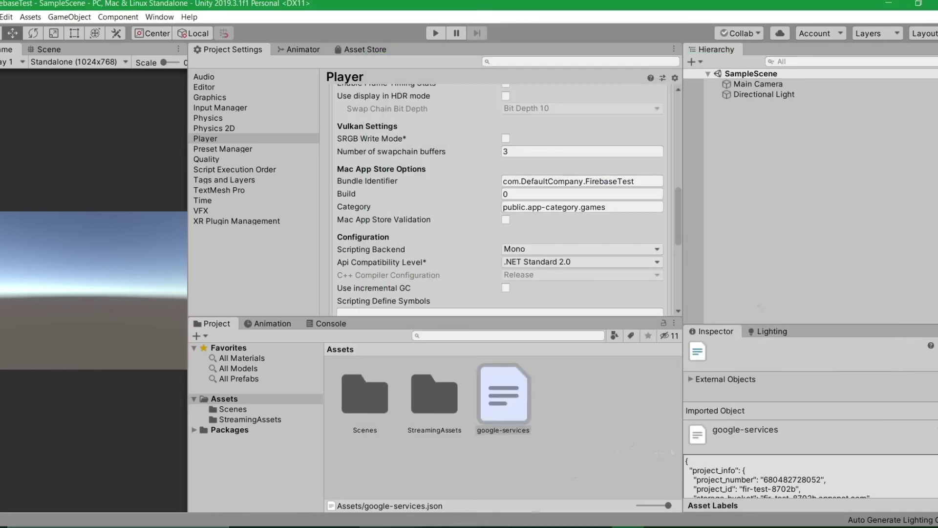
# - Import FirebaseInitializer.cs from the Downloads folder into the project's Assets folder and minimize File Explorer
pyautogui.click(260, 488)
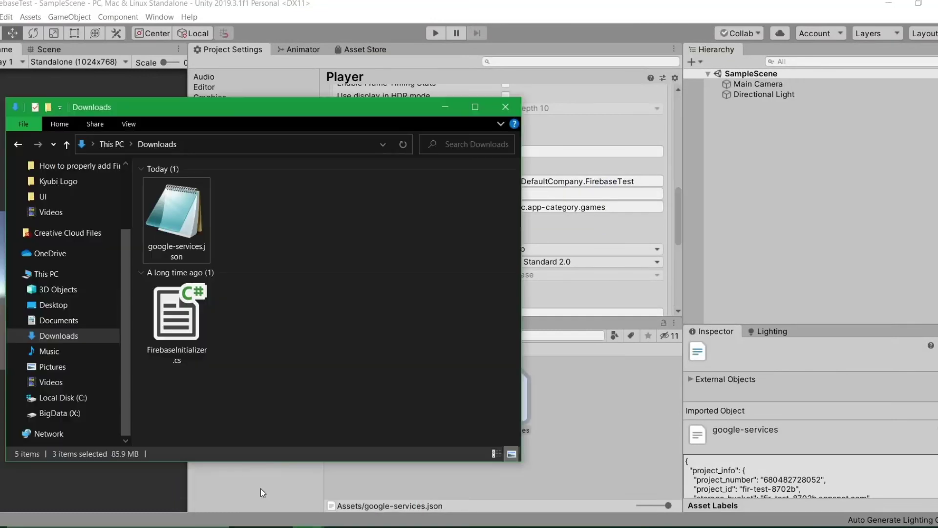
pyautogui.moveTo(203, 313); pyautogui.dragTo(609, 434)
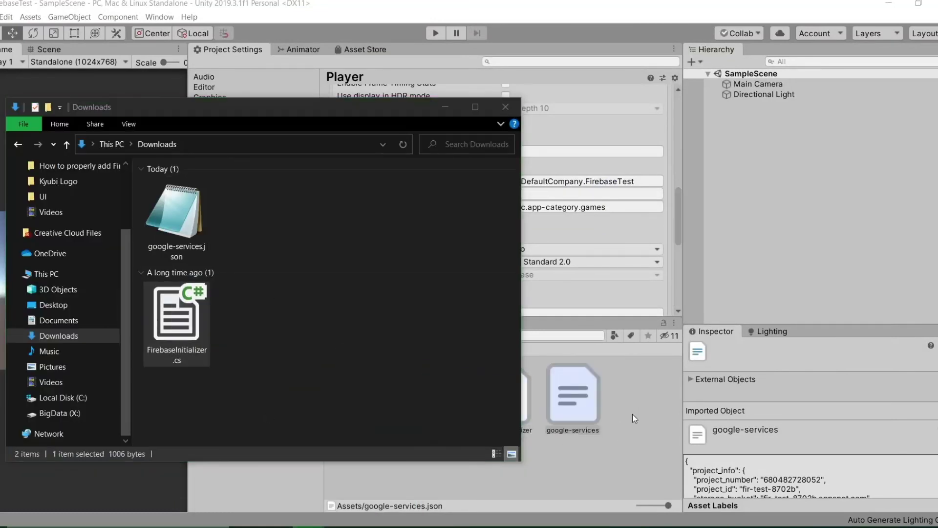
pyautogui.click(452, 106)
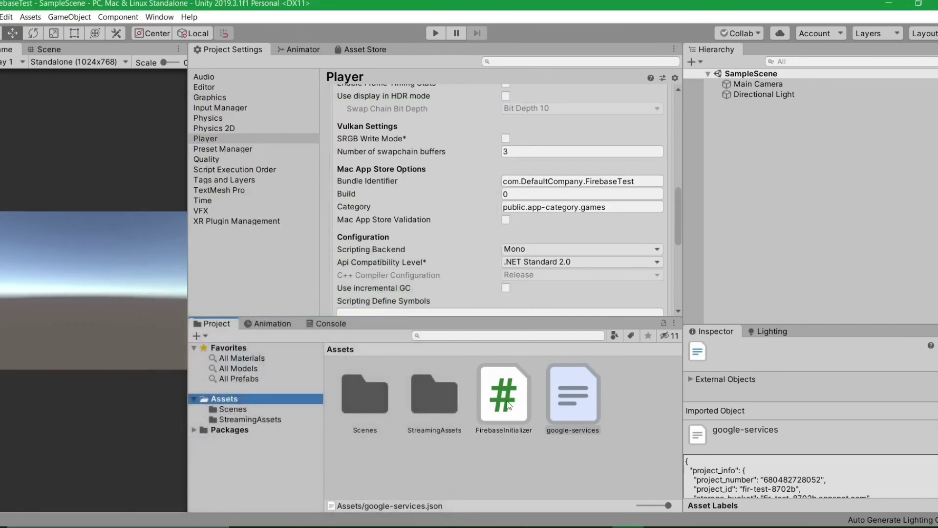
# - Create an empty GameObject named FirebaseManager in SampleScene and attach the FirebaseInitializer script to it
pyautogui.click(738, 133)
pyautogui.rightClick(737, 132)
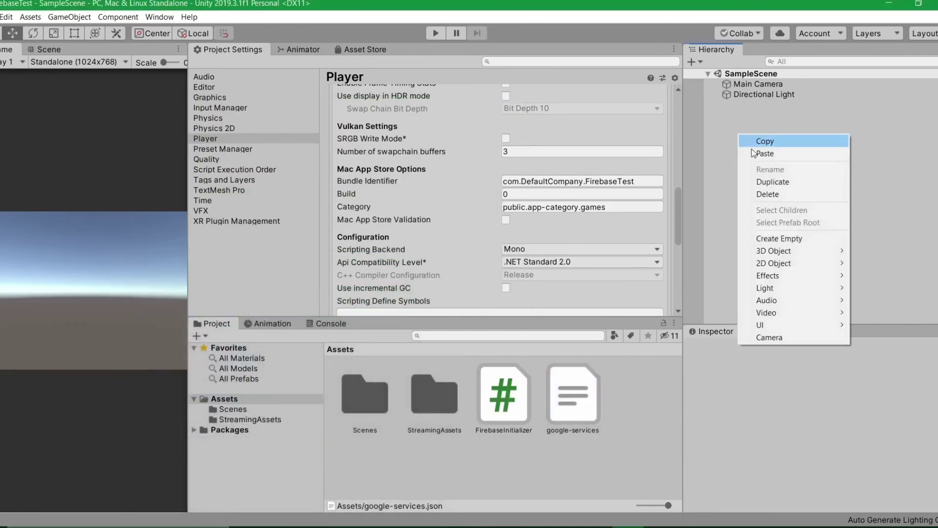
pyautogui.click(788, 244)
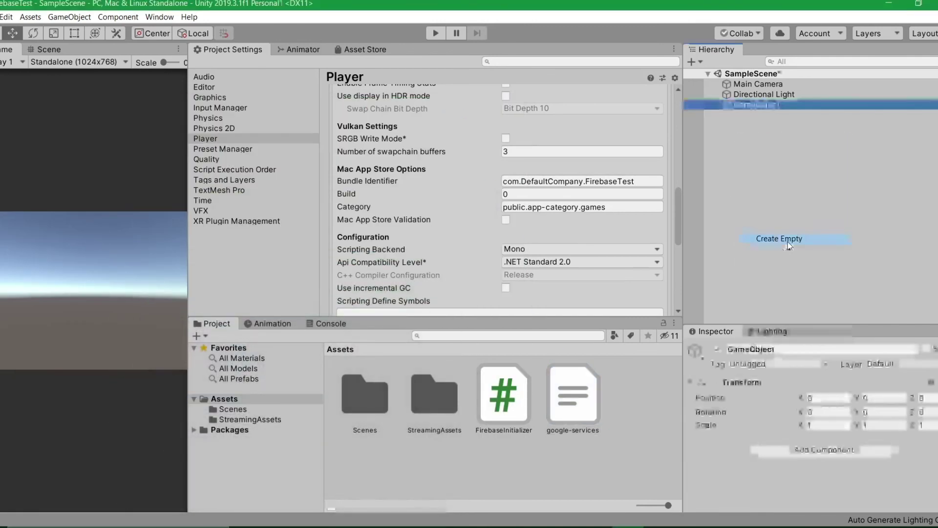
pyautogui.click(766, 351)
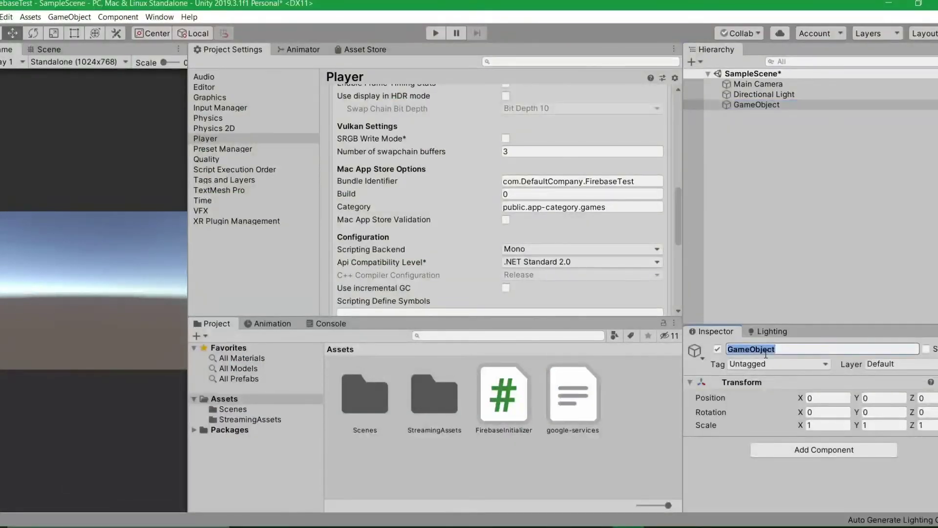
pyautogui.write('FirebaseMan')
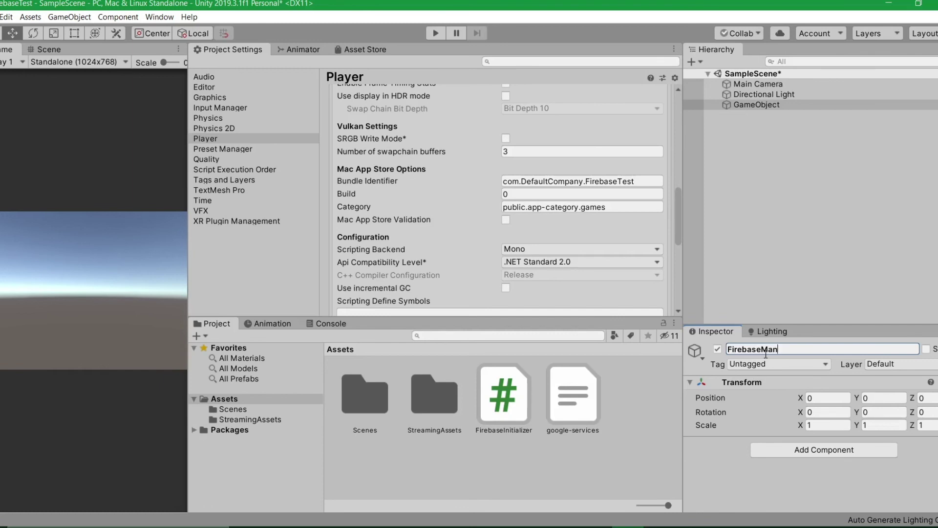
pyautogui.write('ager')
pyautogui.press('Return')
pyautogui.moveTo(503, 394); pyautogui.dragTo(765, 437)
pyautogui.scroll(-2, 767, 416)
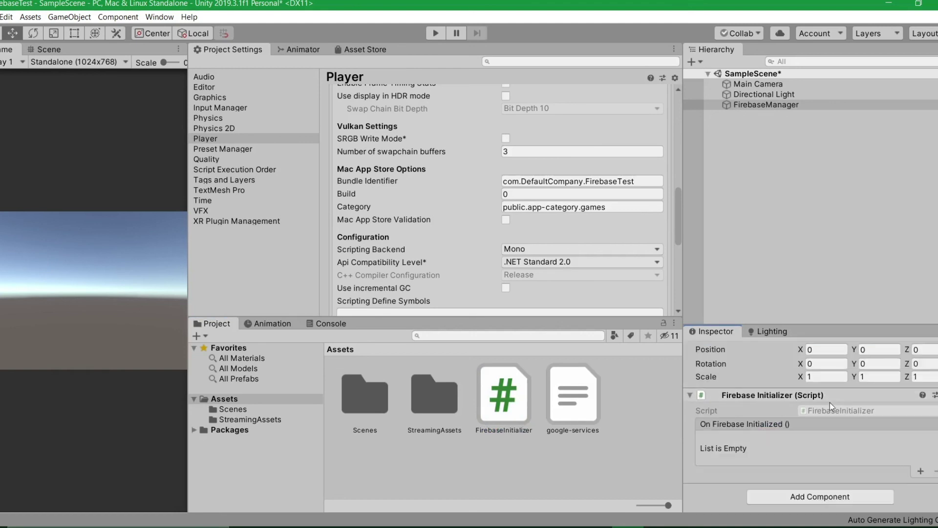
# - Locate the FirebaseInitializer script asset, enlarge the Inspector and examine the script's dependency-checking code
pyautogui.click(829, 412)
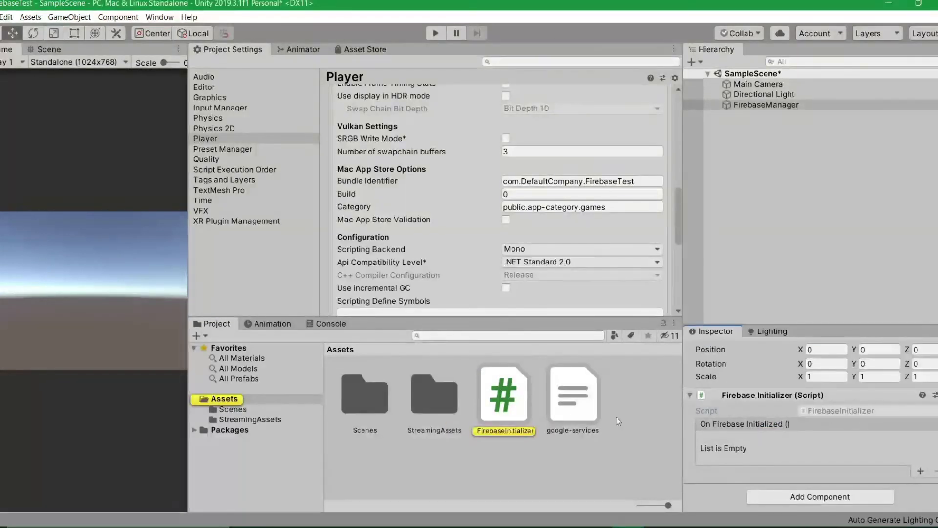
pyautogui.click(496, 392)
pyautogui.moveTo(797, 325); pyautogui.dragTo(779, 162)
pyautogui.scroll(-3, 797, 401)
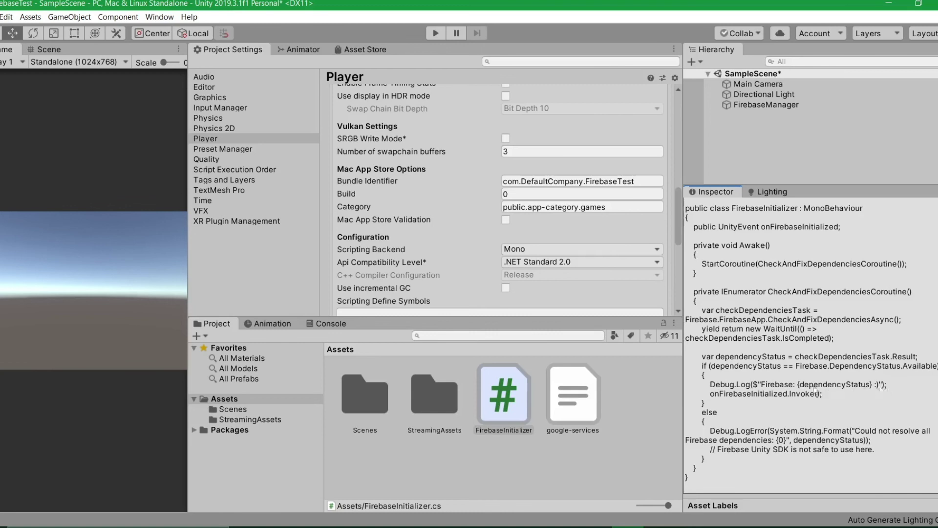
# - Run the scene with the Console showing, inspect the Firebase log entry, and stop play mode
pyautogui.click(333, 325)
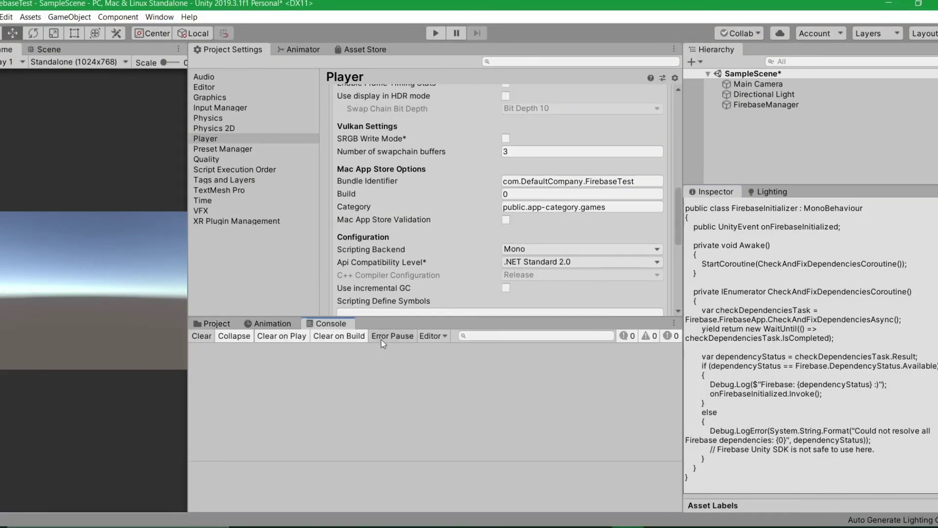
pyautogui.click(435, 33)
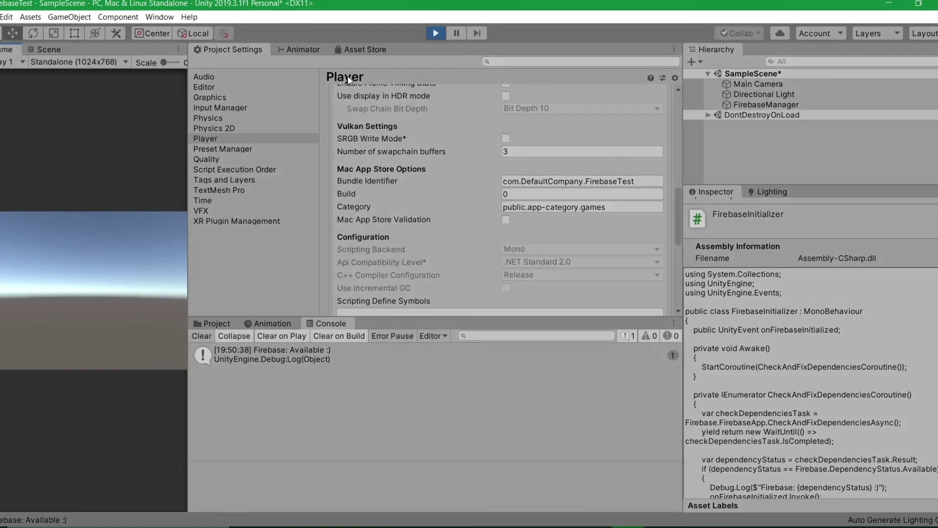
pyautogui.click(273, 359)
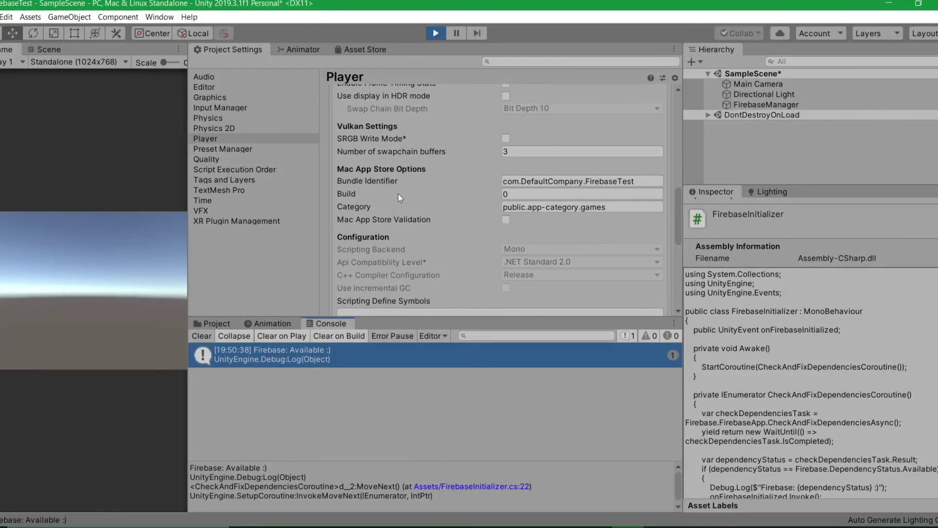
pyautogui.click(436, 33)
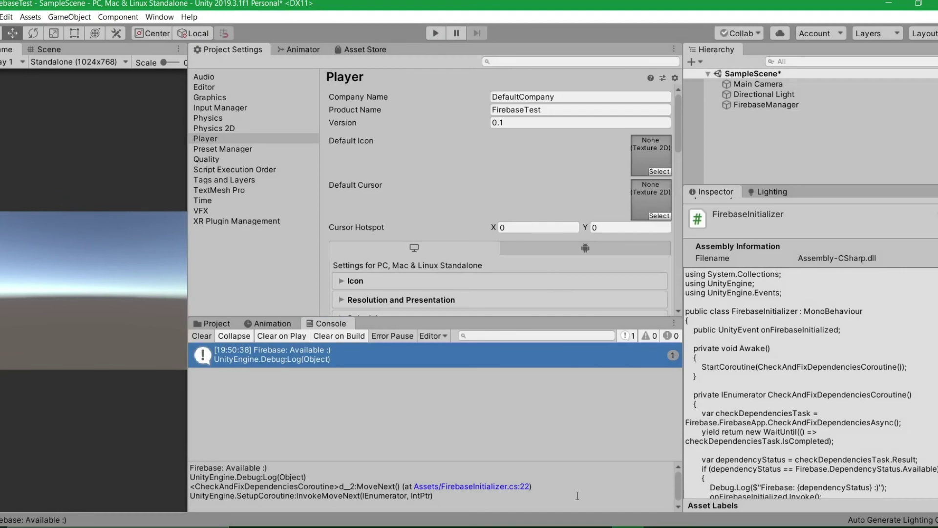